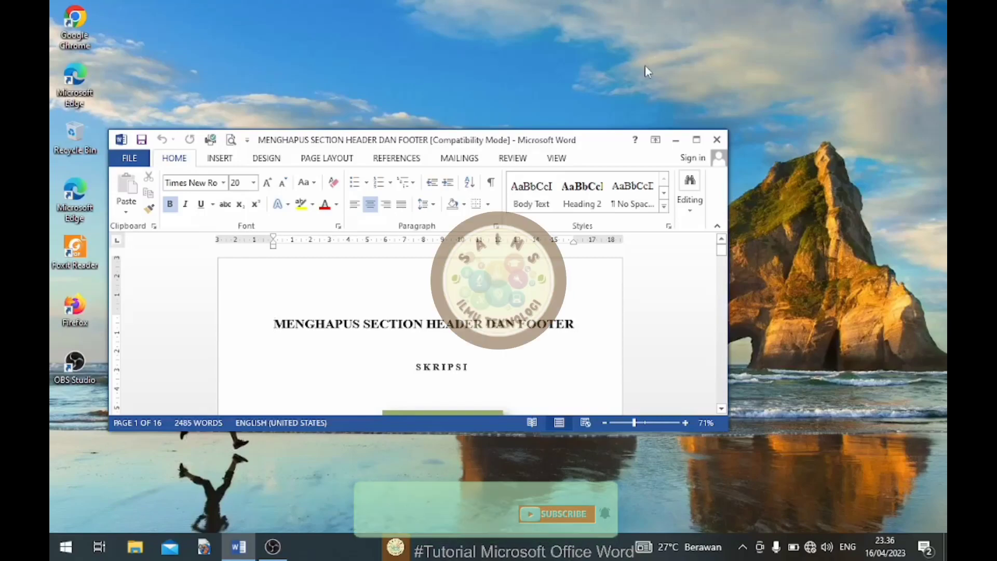
# Maximize the Word window and scroll through the thesis cover and approval pages
pyautogui.click(696, 139)
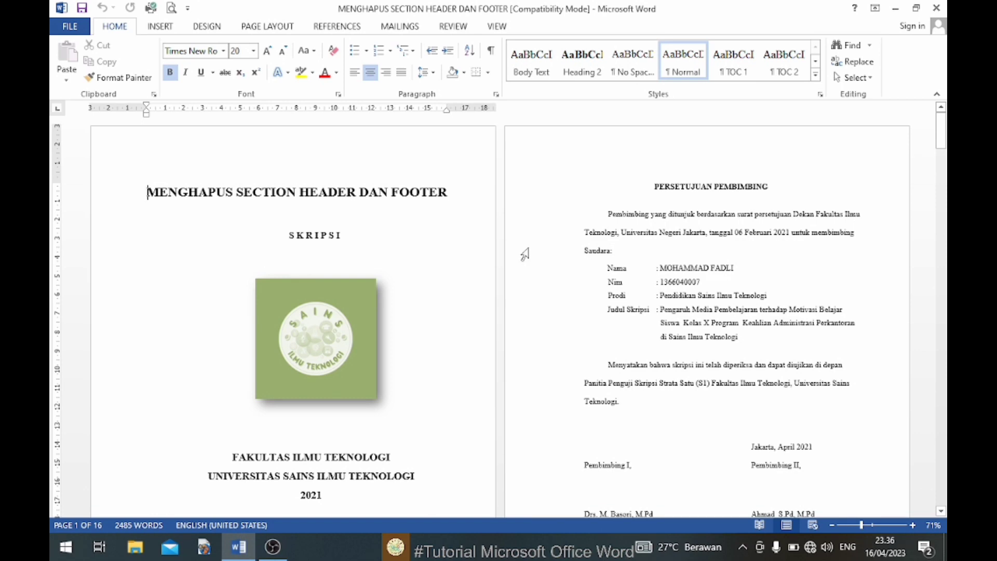
pyautogui.scroll(-3, 467, 260)
pyautogui.scroll(-2, 503, 280)
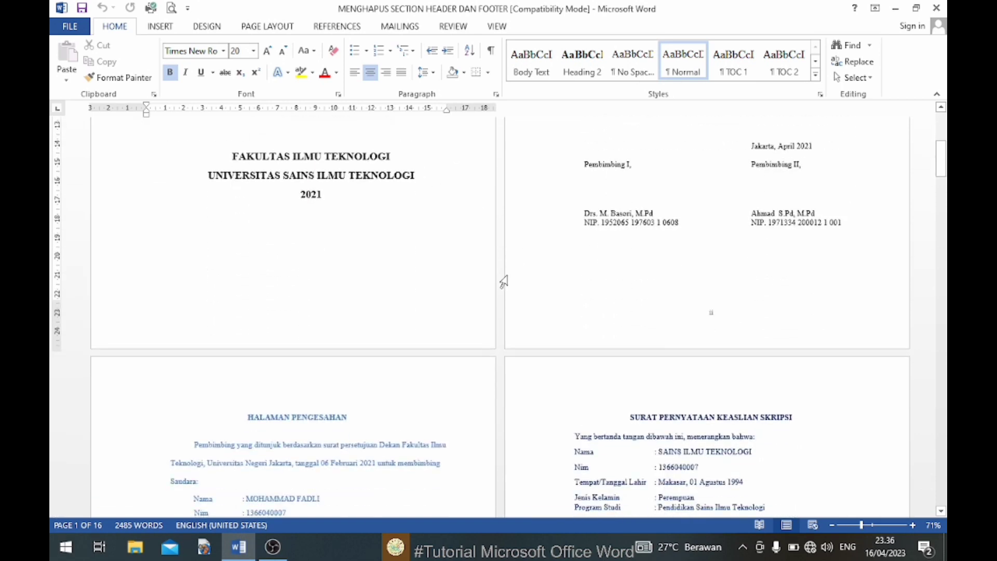
# Open the first page's footer for editing and review the section-labelled headers through Section 7
pyautogui.doubleClick(218, 326)
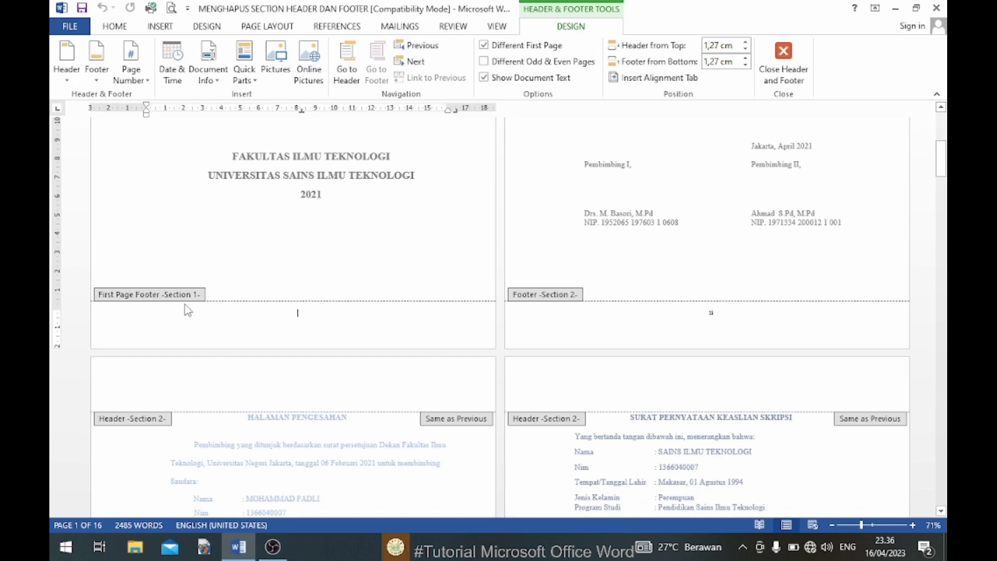
pyautogui.scroll(-4, 296, 415)
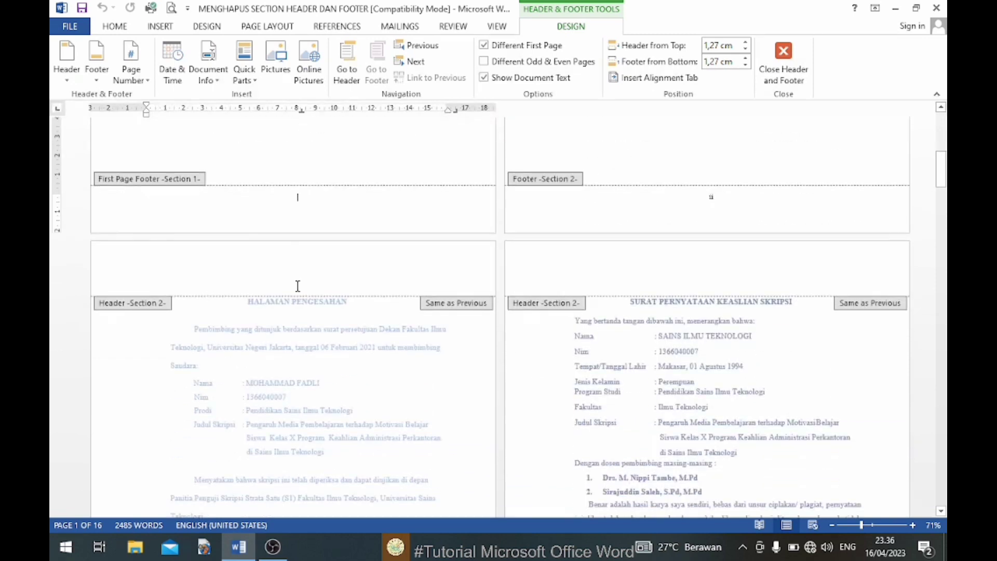
pyautogui.scroll(2, 297, 286)
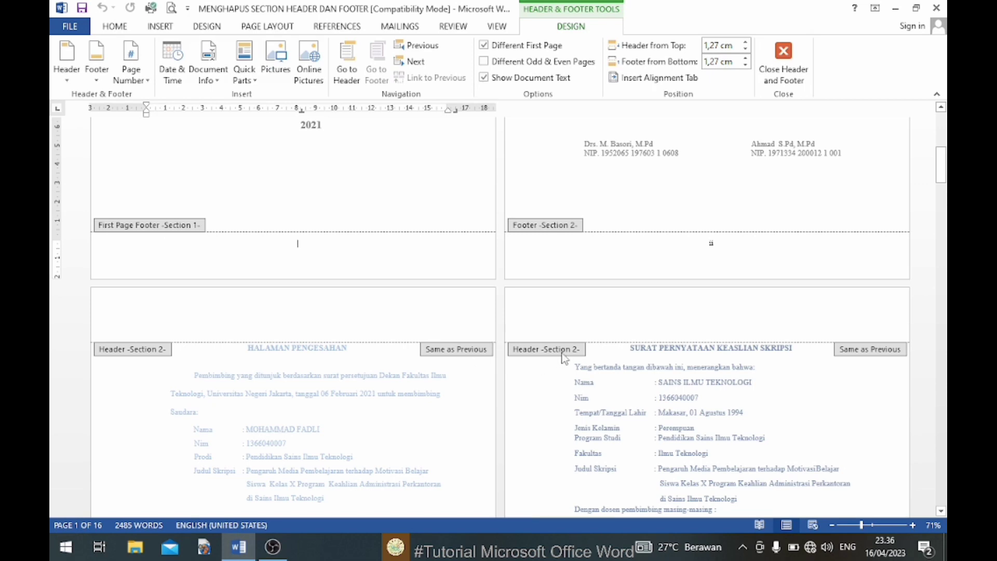
pyautogui.scroll(-8, 562, 379)
pyautogui.scroll(-2, 563, 379)
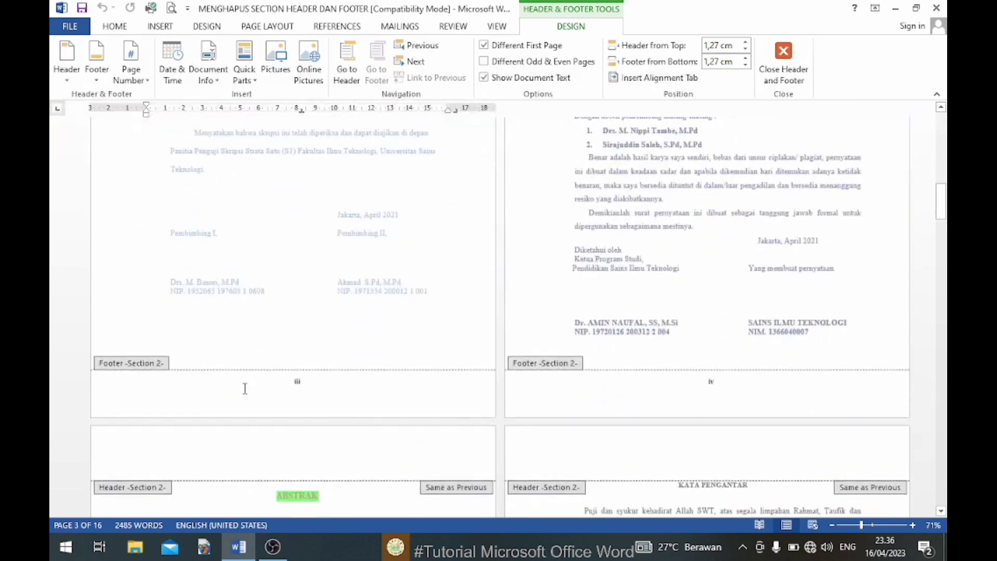
pyautogui.scroll(-2, 244, 388)
pyautogui.scroll(-4, 245, 388)
pyautogui.scroll(-4, 603, 436)
pyautogui.scroll(-4, 603, 436)
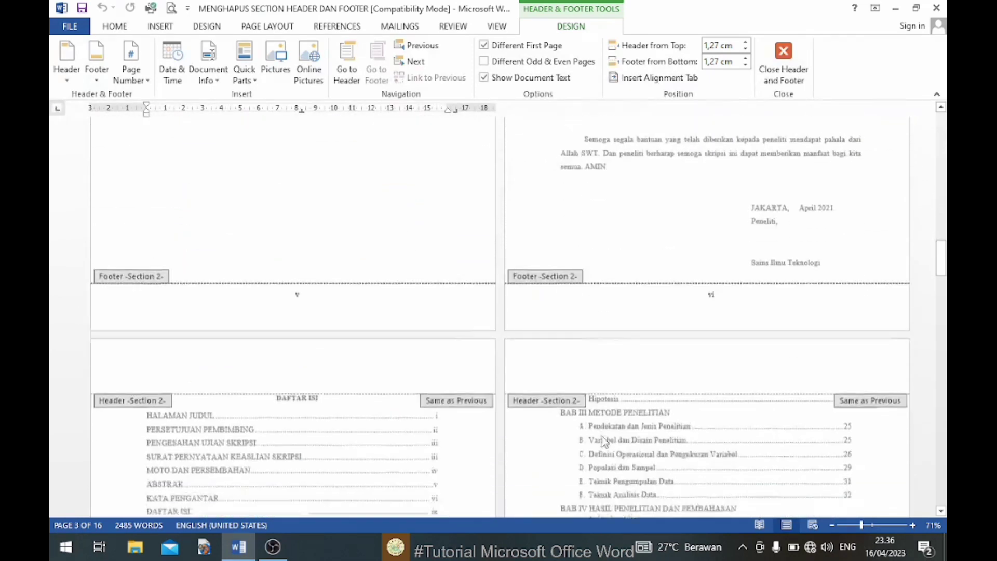
pyautogui.scroll(-1, 602, 440)
pyautogui.scroll(-4, 602, 441)
pyautogui.scroll(-5, 602, 440)
pyautogui.scroll(-4, 602, 440)
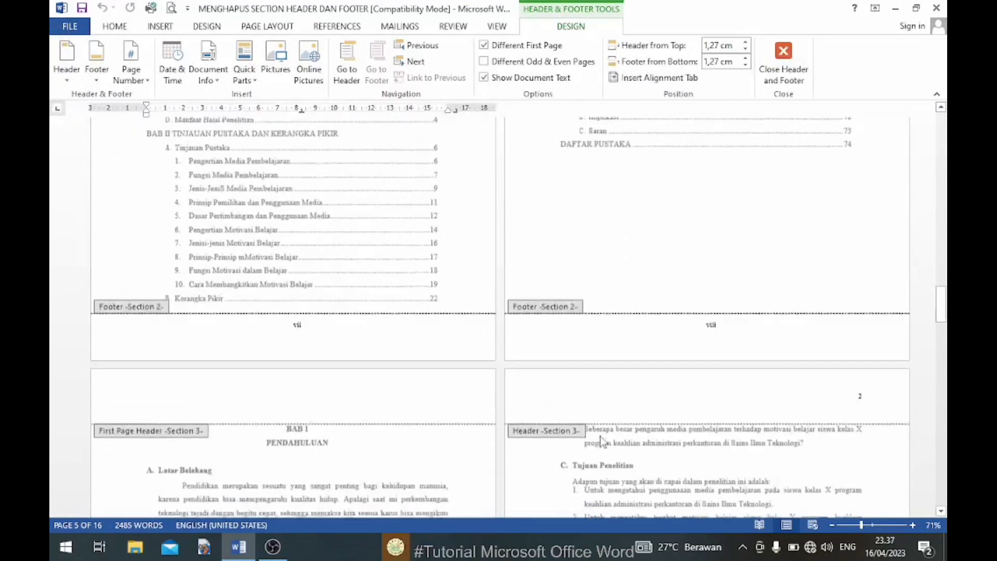
pyautogui.scroll(-1, 601, 437)
pyautogui.scroll(-3, 600, 436)
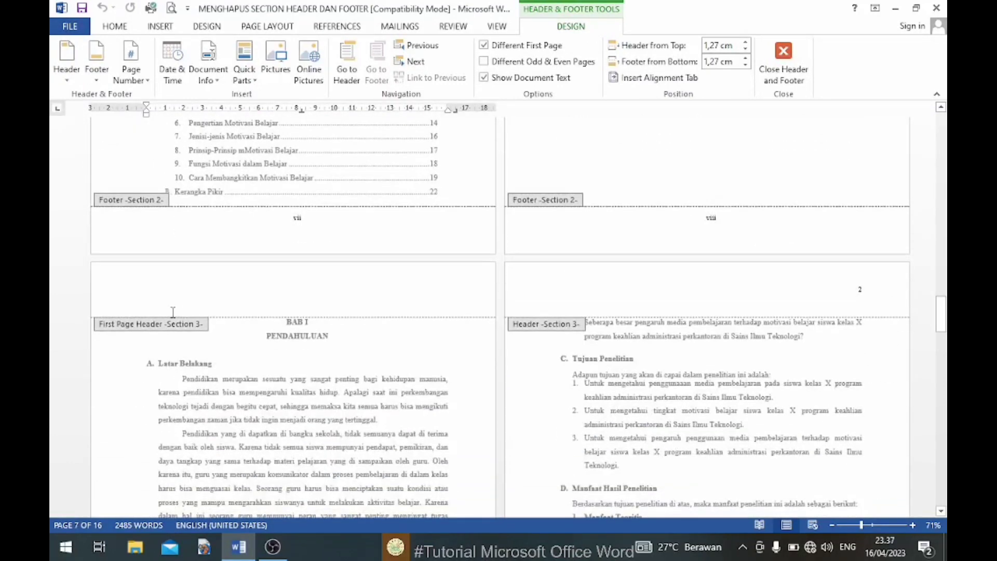
pyautogui.scroll(-1, 558, 353)
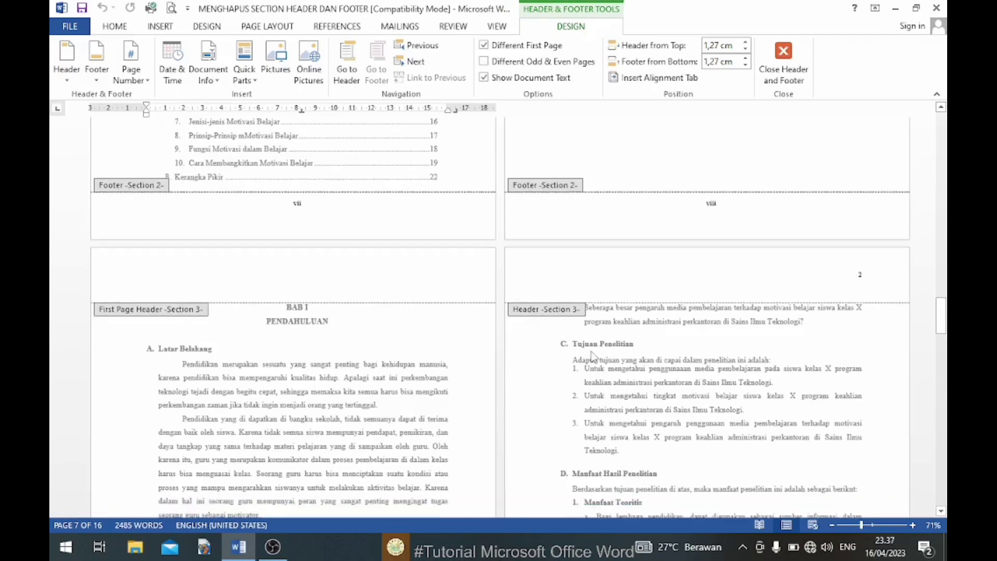
pyautogui.scroll(-8, 558, 353)
pyautogui.scroll(-6, 277, 358)
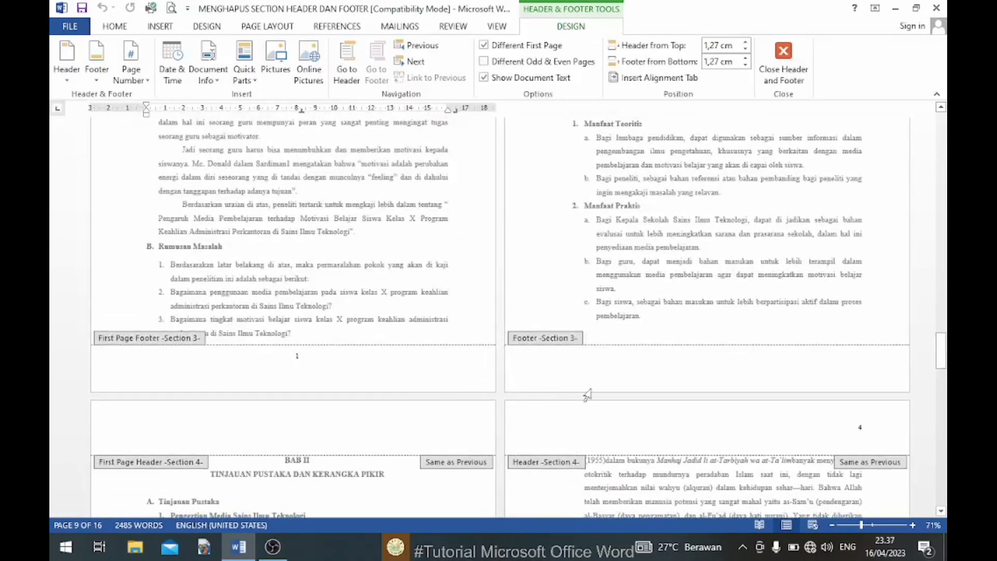
pyautogui.scroll(-10, 586, 396)
pyautogui.scroll(-2, 626, 398)
pyautogui.scroll(-7, 626, 399)
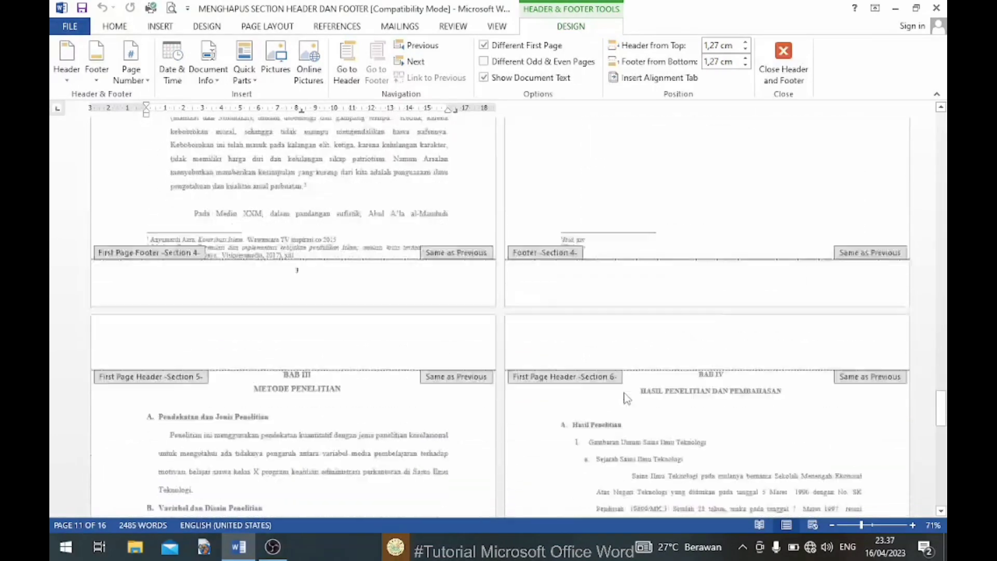
pyautogui.scroll(-12, 649, 416)
pyautogui.scroll(-2, 708, 439)
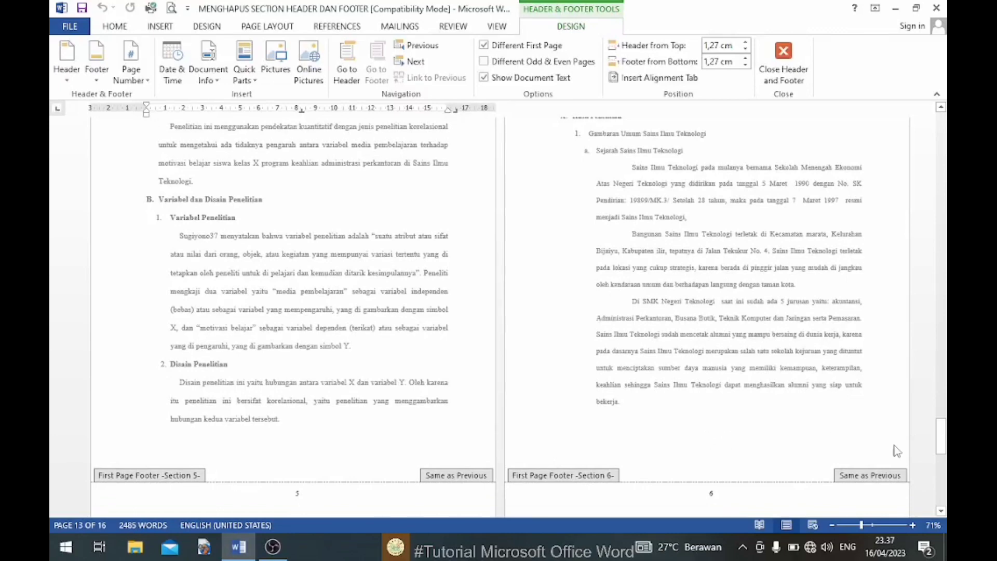
pyautogui.moveTo(942, 436); pyautogui.dragTo(943, 500)
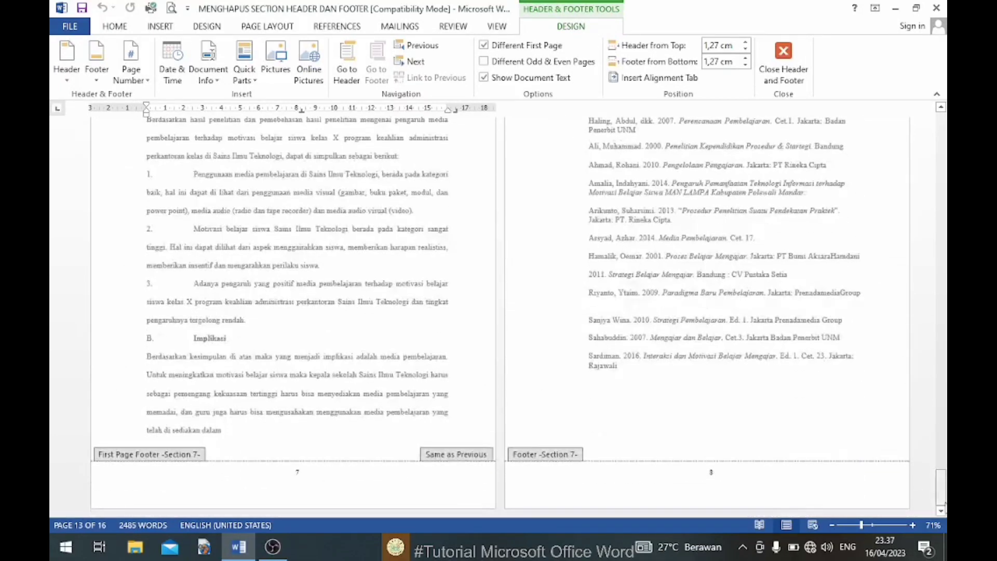
pyautogui.scroll(1, 790, 454)
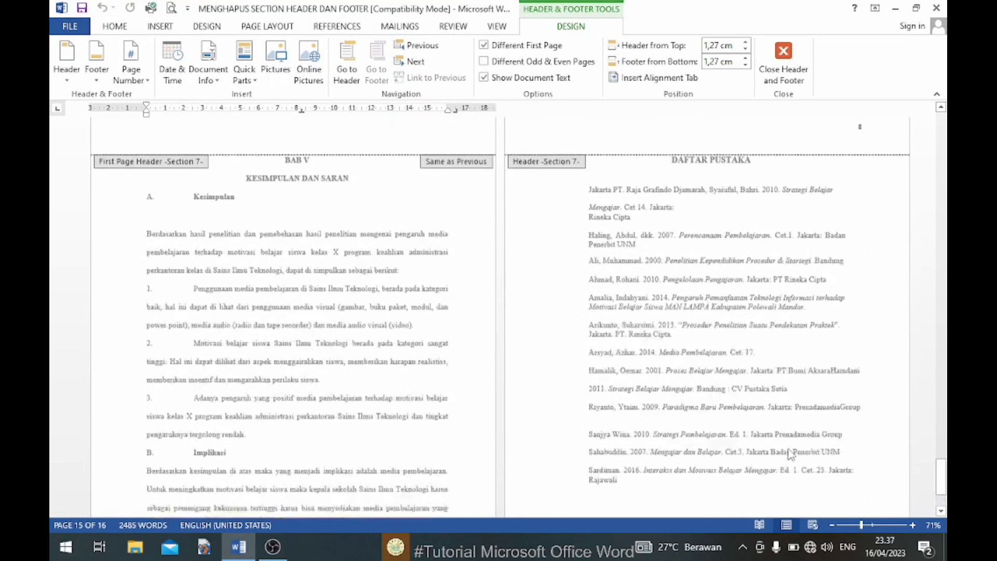
pyautogui.scroll(2, 790, 455)
pyautogui.scroll(1, 790, 455)
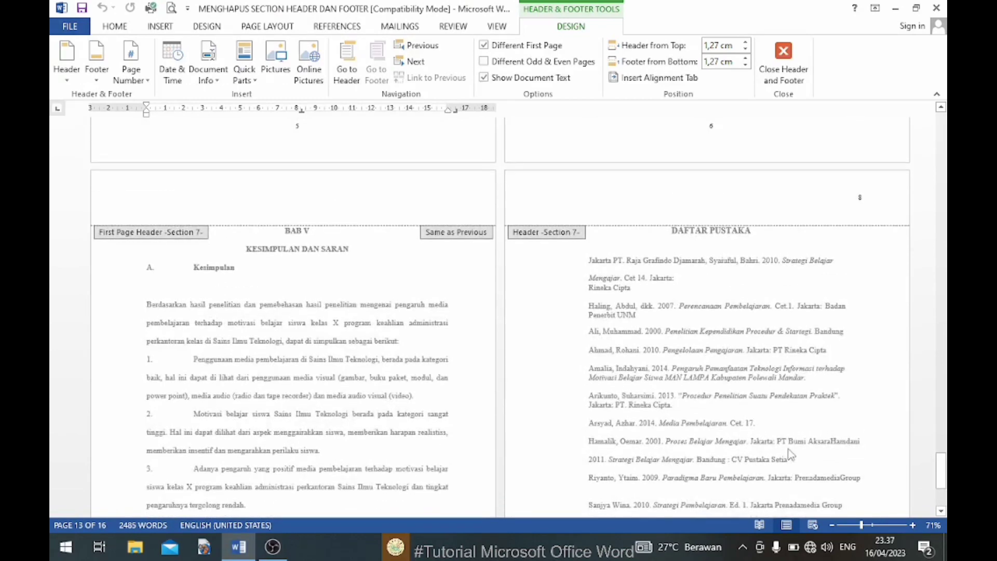
pyautogui.scroll(-2, 790, 454)
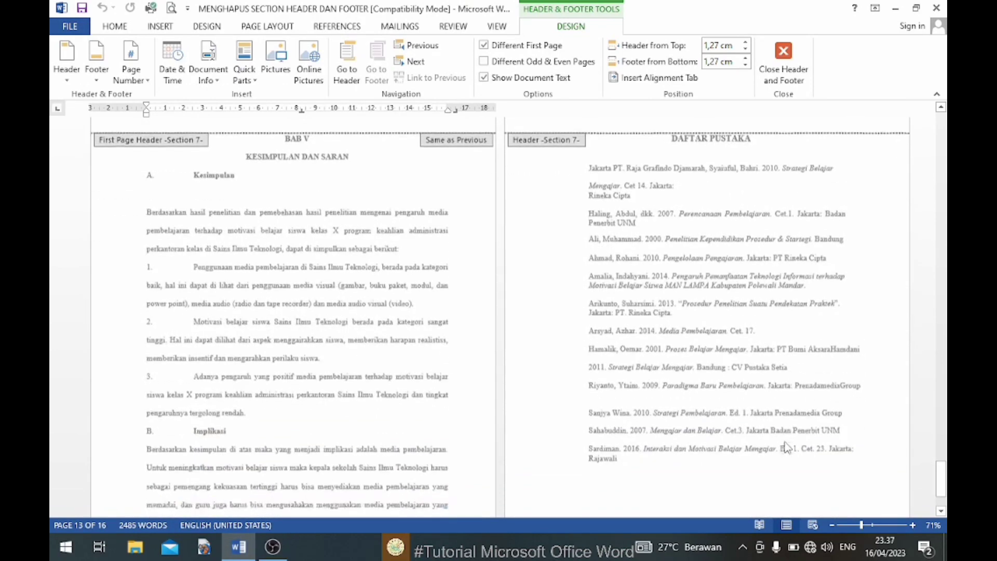
pyautogui.scroll(-2, 787, 447)
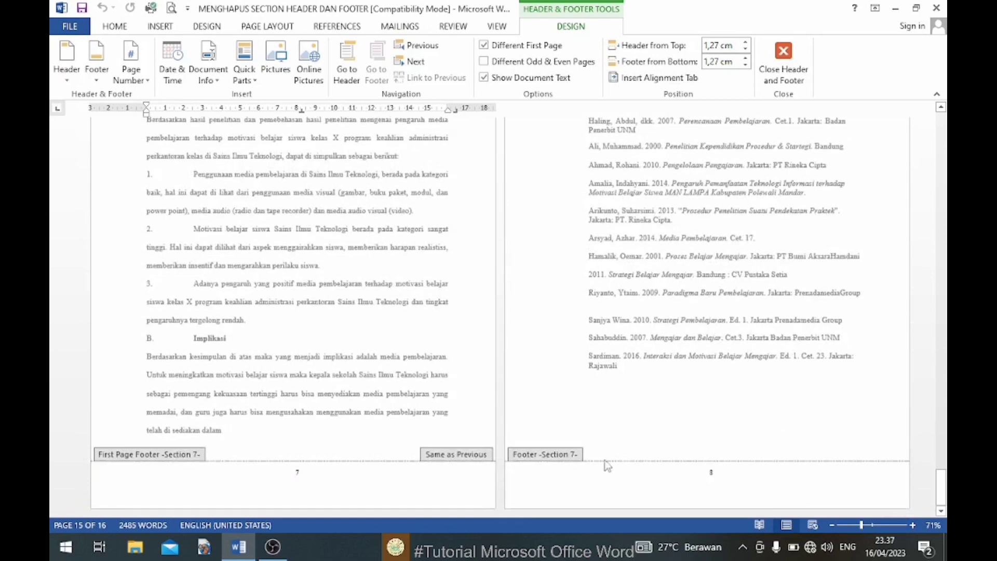
pyautogui.scroll(2, 602, 467)
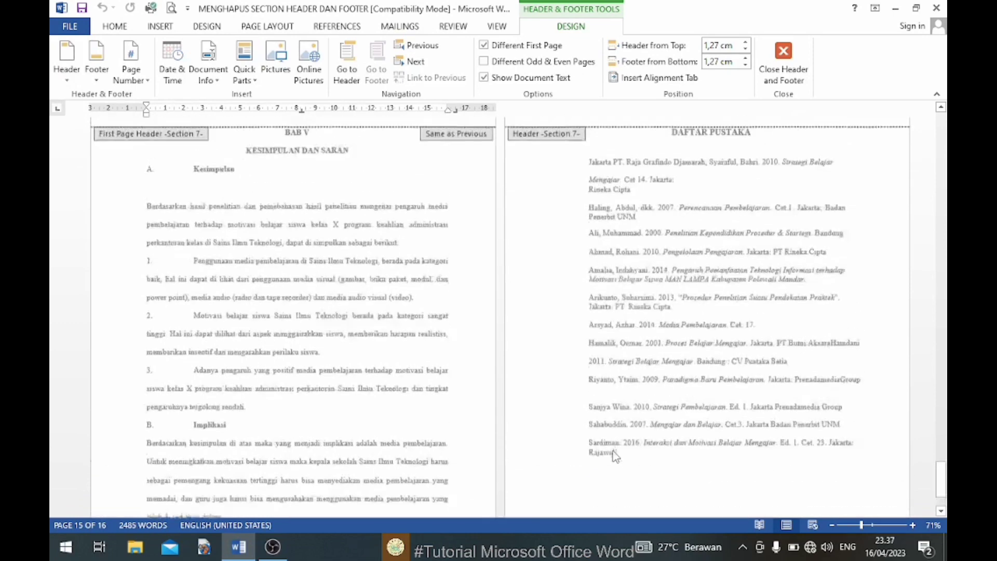
pyautogui.scroll(2, 615, 455)
pyautogui.scroll(1, 614, 456)
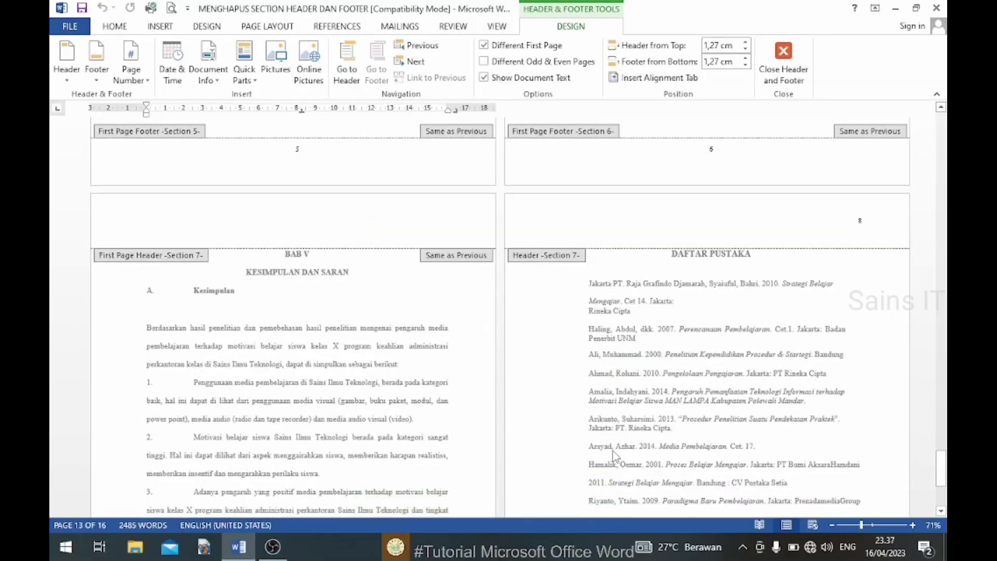
pyautogui.scroll(1, 614, 456)
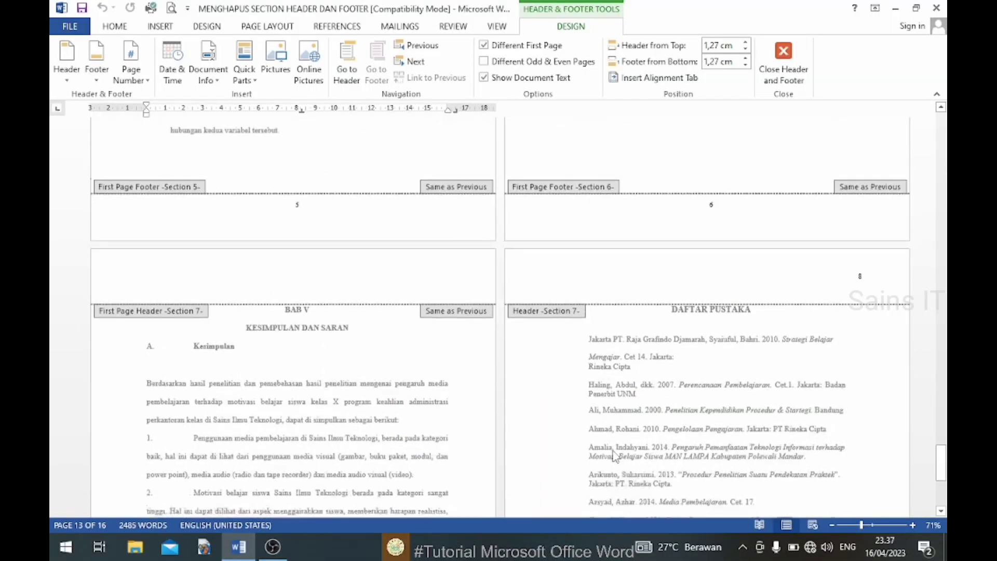
pyautogui.scroll(-2, 614, 456)
pyautogui.scroll(-3, 614, 456)
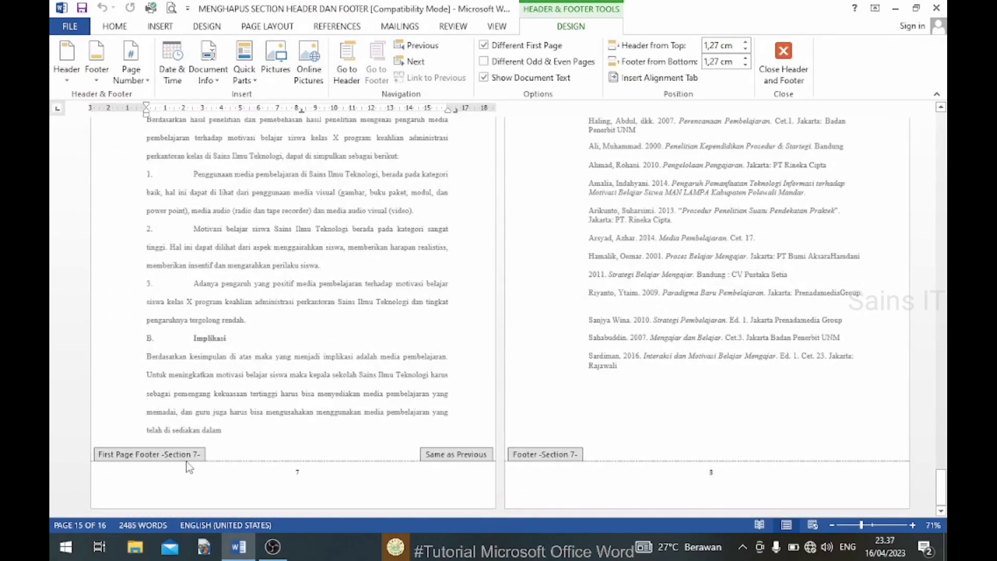
pyautogui.scroll(3, 446, 465)
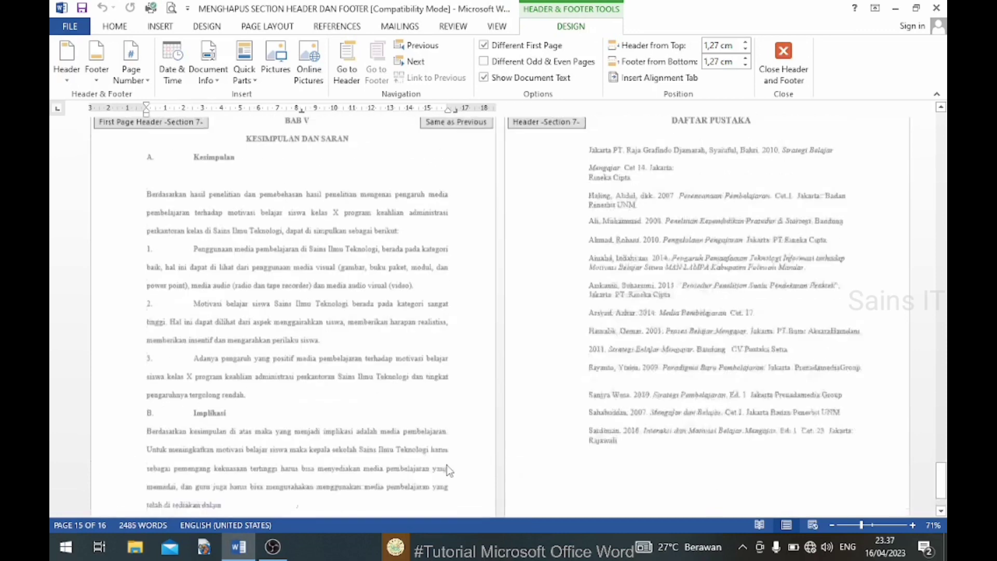
pyautogui.scroll(4, 447, 465)
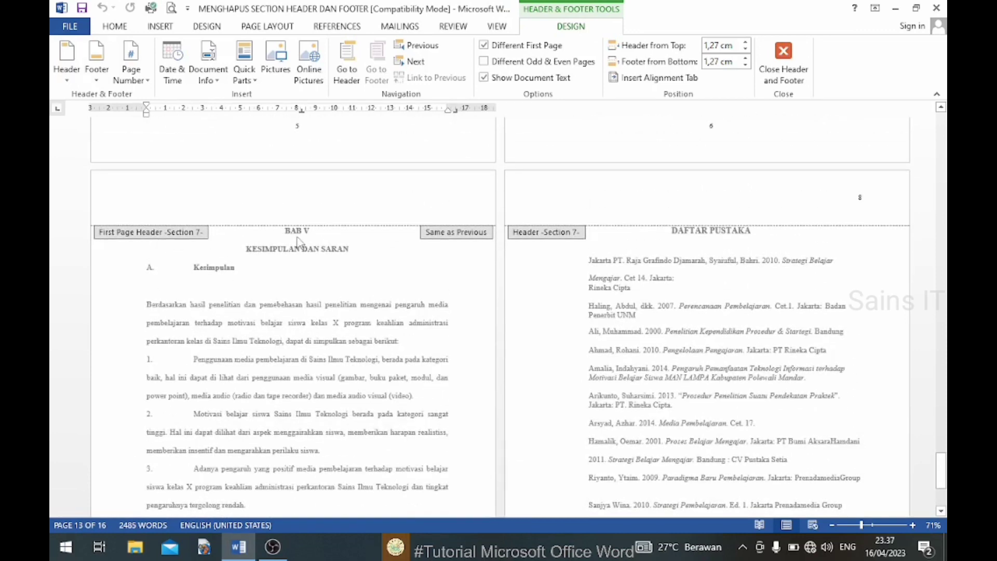
pyautogui.scroll(2, 461, 291)
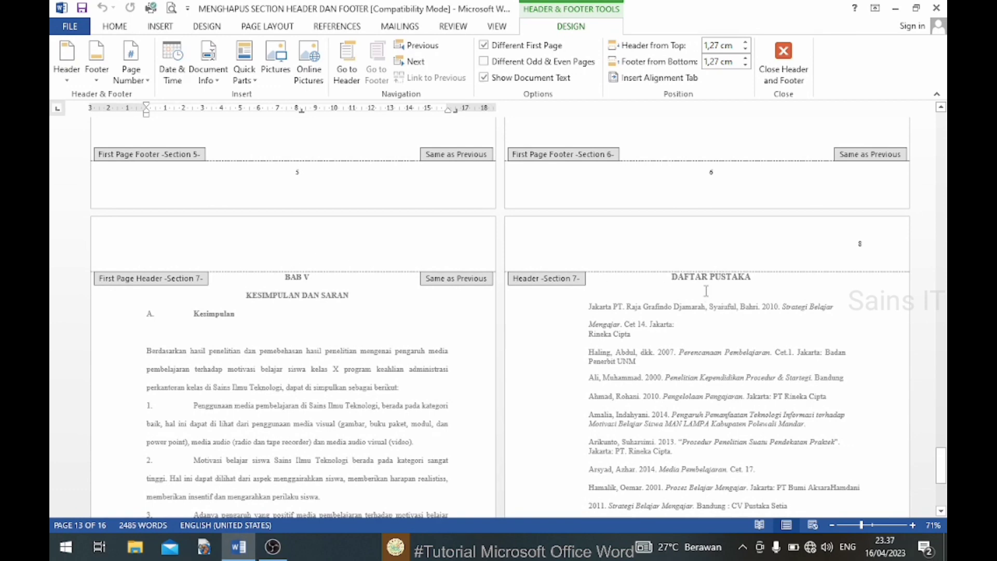
pyautogui.scroll(6, 701, 304)
pyautogui.scroll(3, 700, 307)
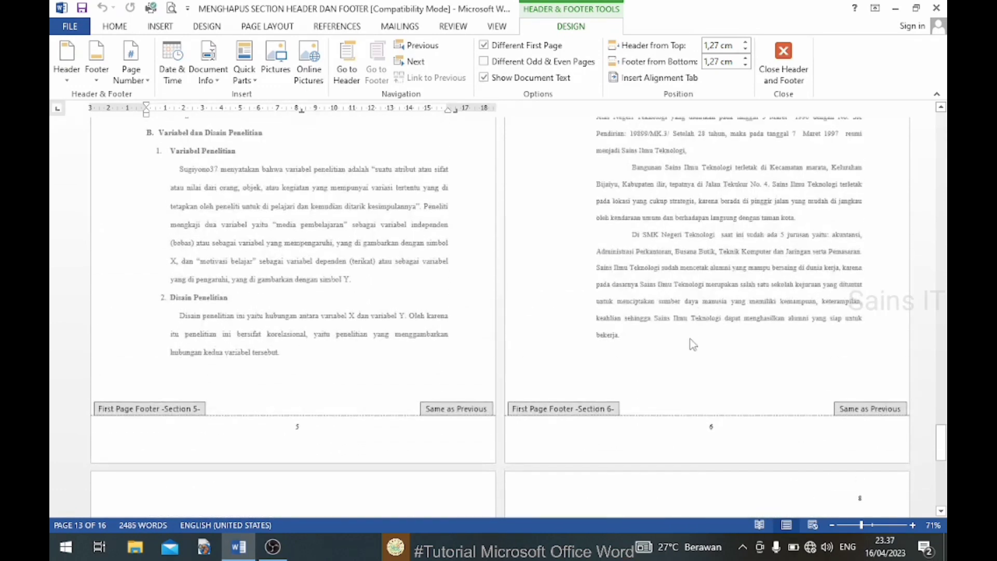
pyautogui.scroll(-4, 693, 345)
pyautogui.scroll(-3, 691, 353)
pyautogui.scroll(-2, 690, 356)
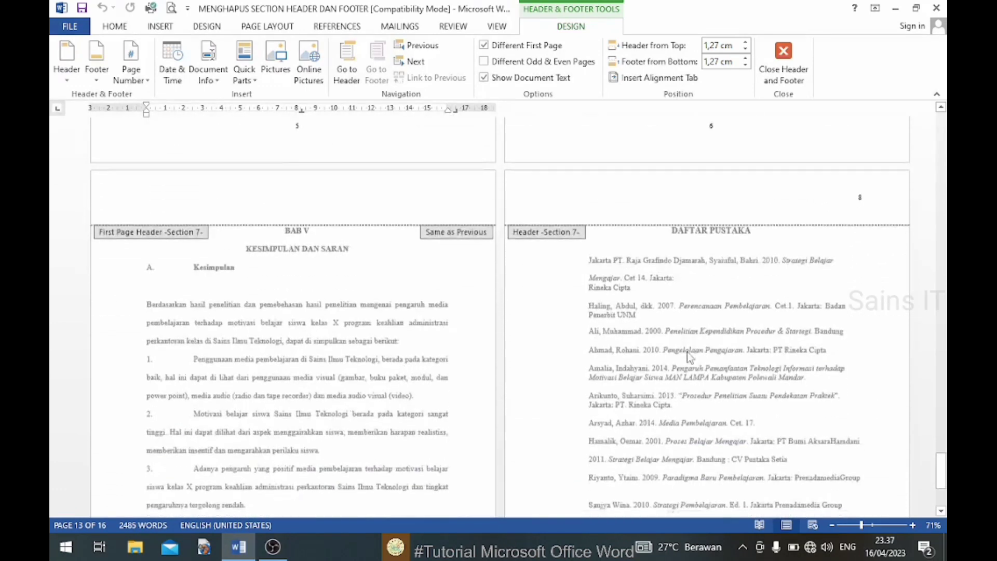
pyautogui.scroll(-7, 689, 359)
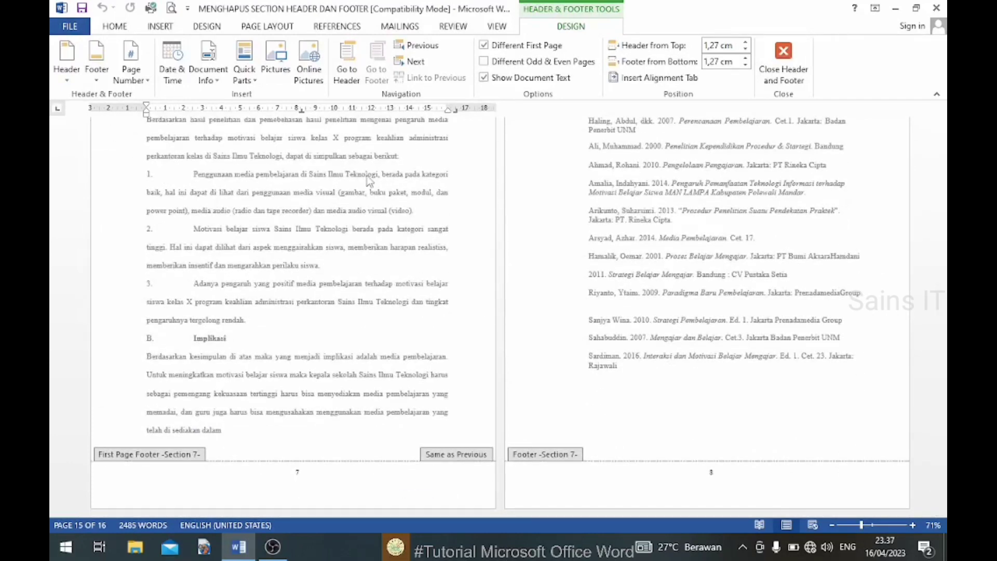
# Switch to Draft view and scroll to the section break above BAB V
pyautogui.click(498, 27)
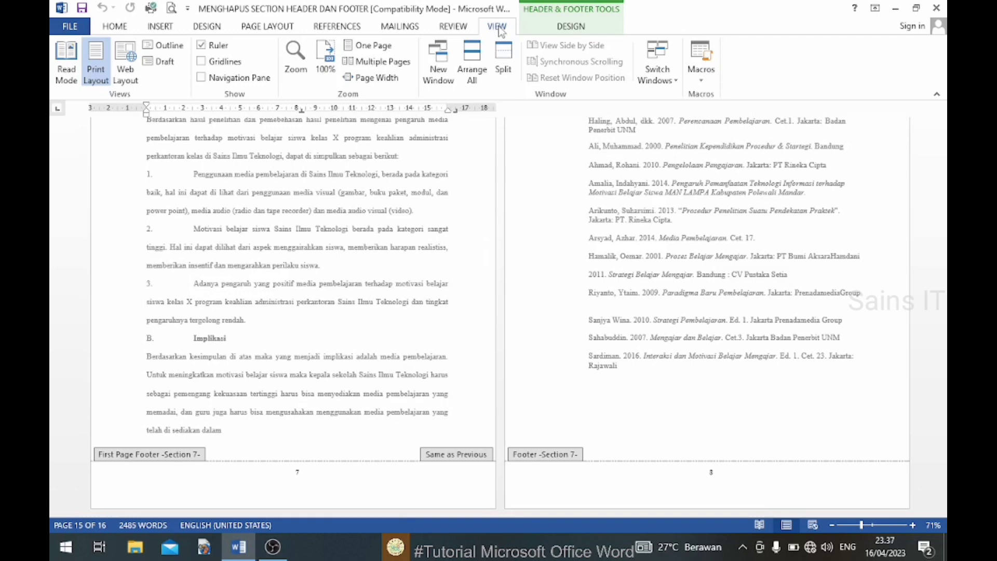
pyautogui.click(158, 63)
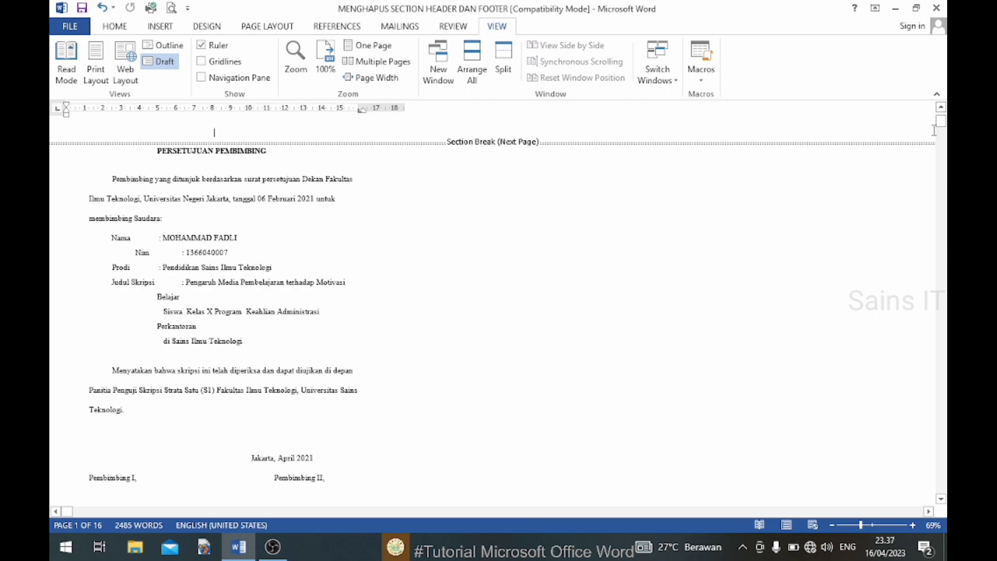
pyautogui.moveTo(940, 121); pyautogui.dragTo(940, 467)
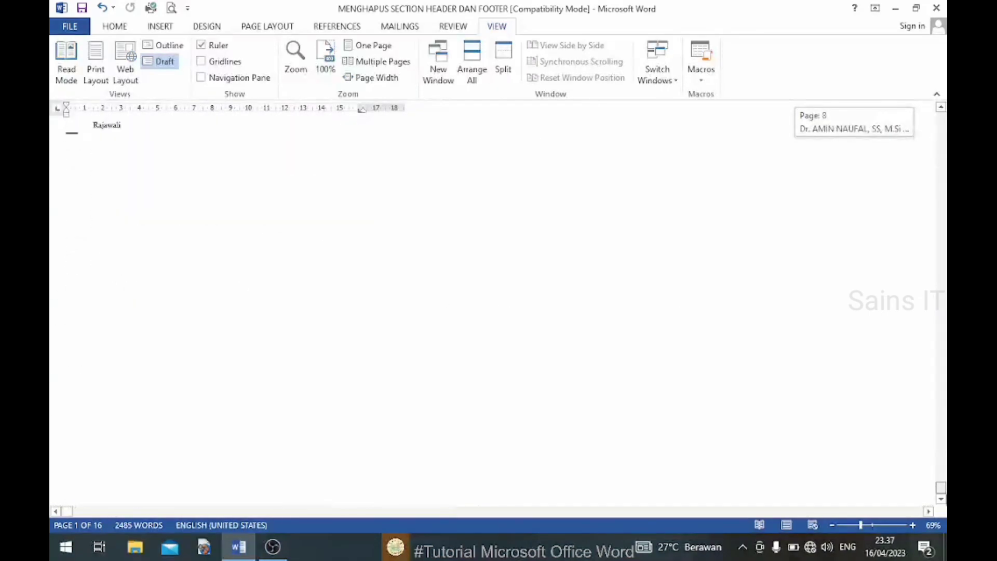
pyautogui.scroll(2, 794, 378)
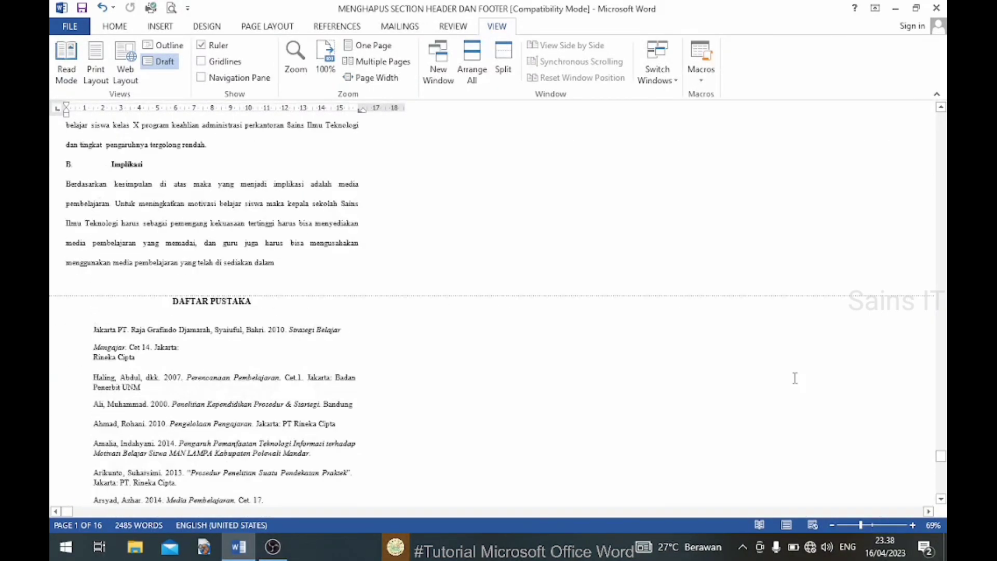
pyautogui.scroll(2, 794, 377)
pyautogui.scroll(3, 794, 377)
pyautogui.scroll(1, 794, 378)
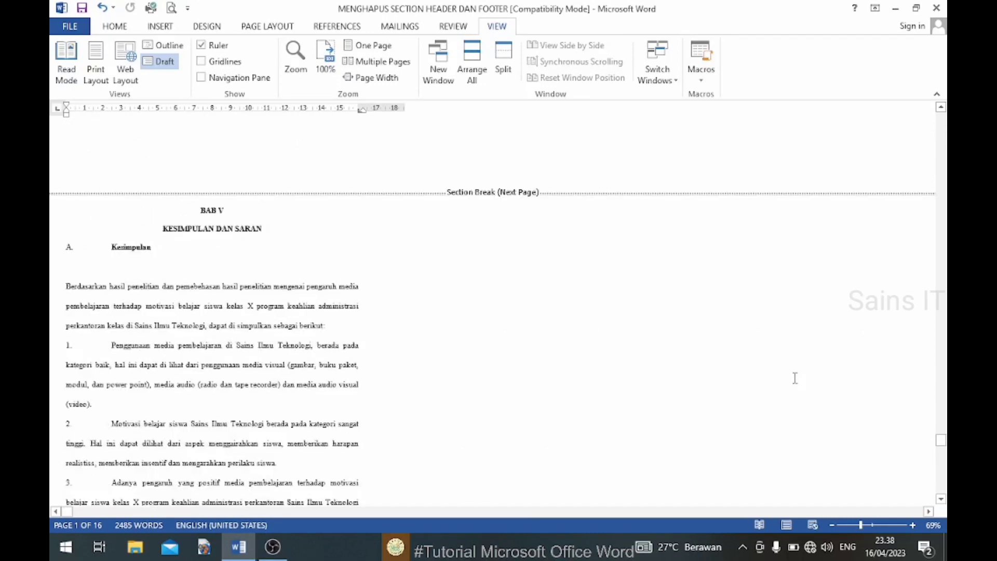
pyautogui.scroll(2, 795, 378)
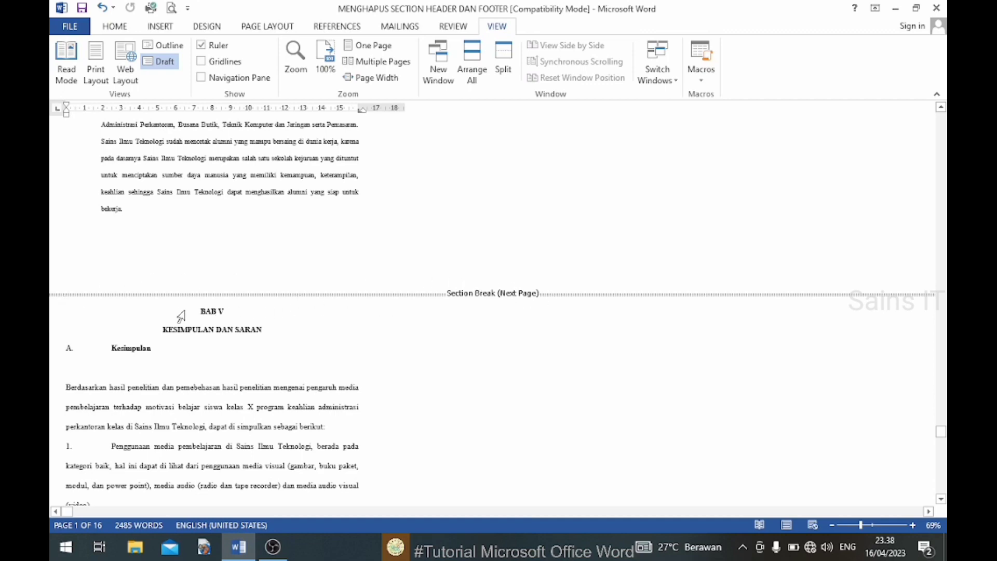
# Delete the Section Break (Next Page) before BAB V KESIMPULAN DAN SARAN
pyautogui.click(112, 294)
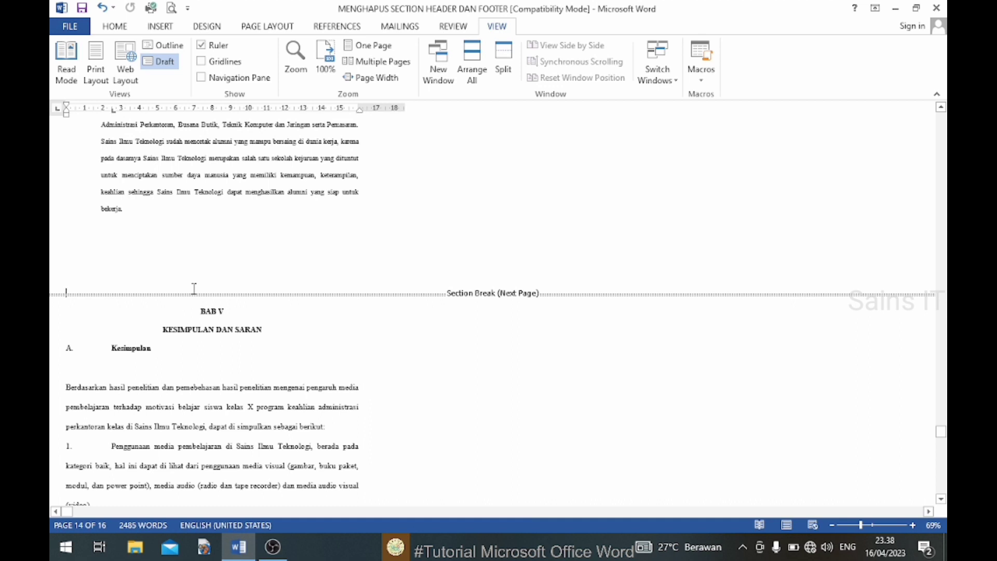
pyautogui.press('Delete')
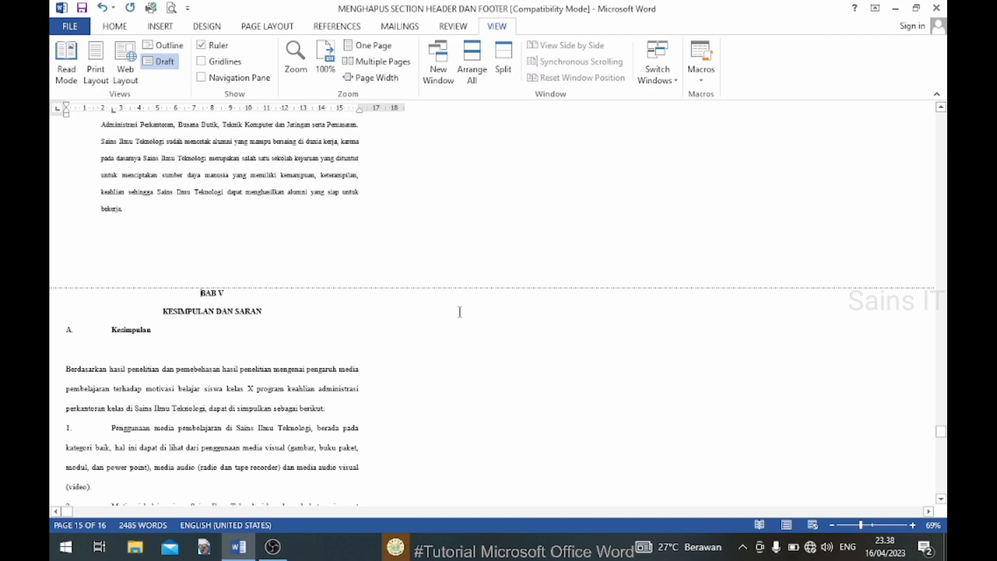
pyautogui.scroll(3, 498, 314)
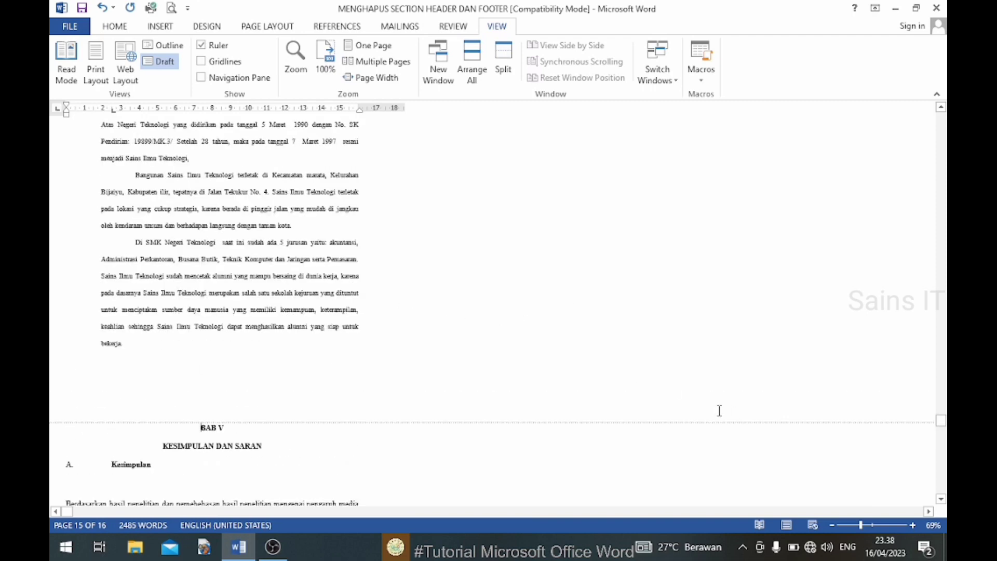
# Return to Print Layout and scroll up to the BAB V and DAFTAR PUSTAKA pages
pyautogui.click(787, 524)
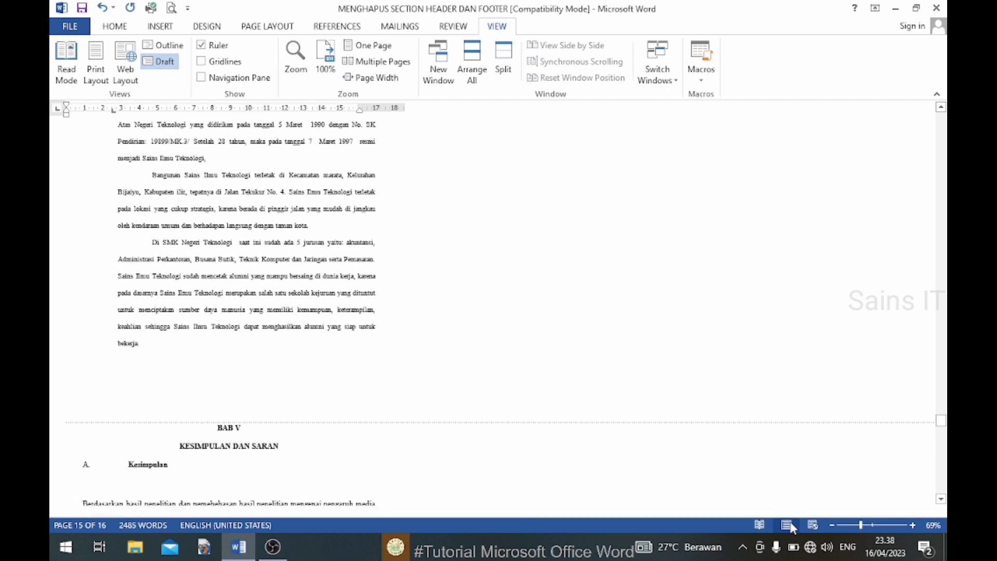
pyautogui.scroll(2, 773, 451)
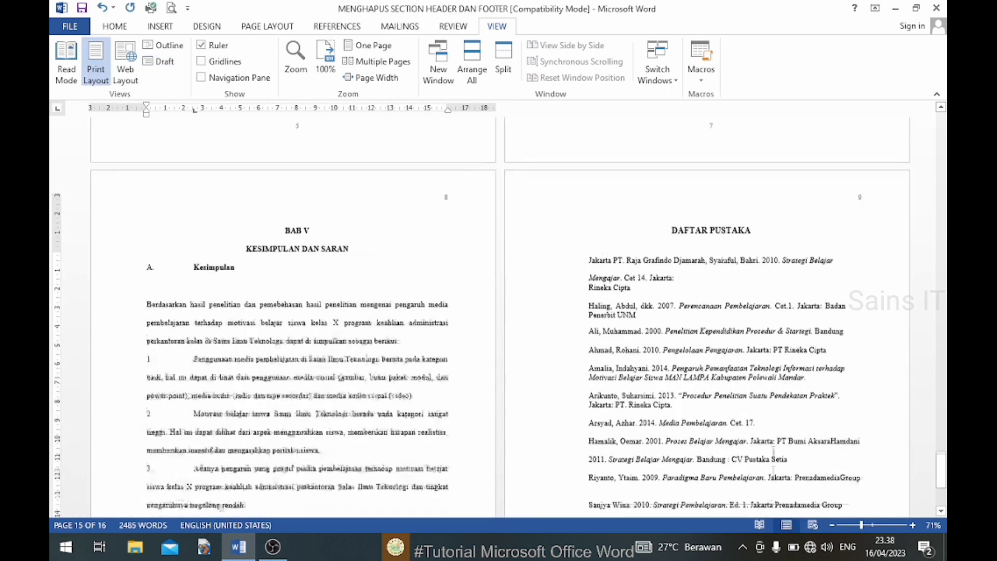
pyautogui.scroll(3, 773, 451)
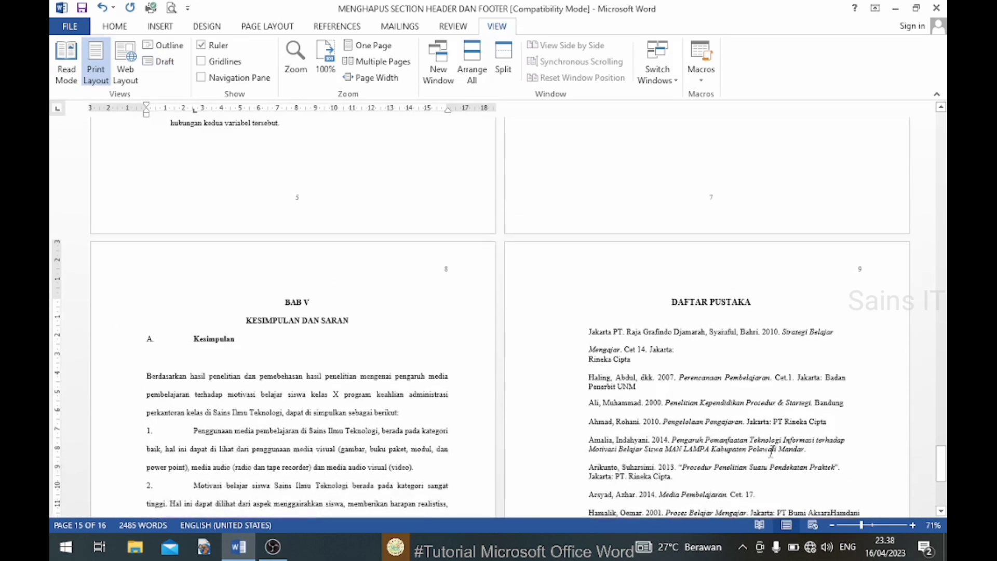
pyautogui.scroll(1, 753, 446)
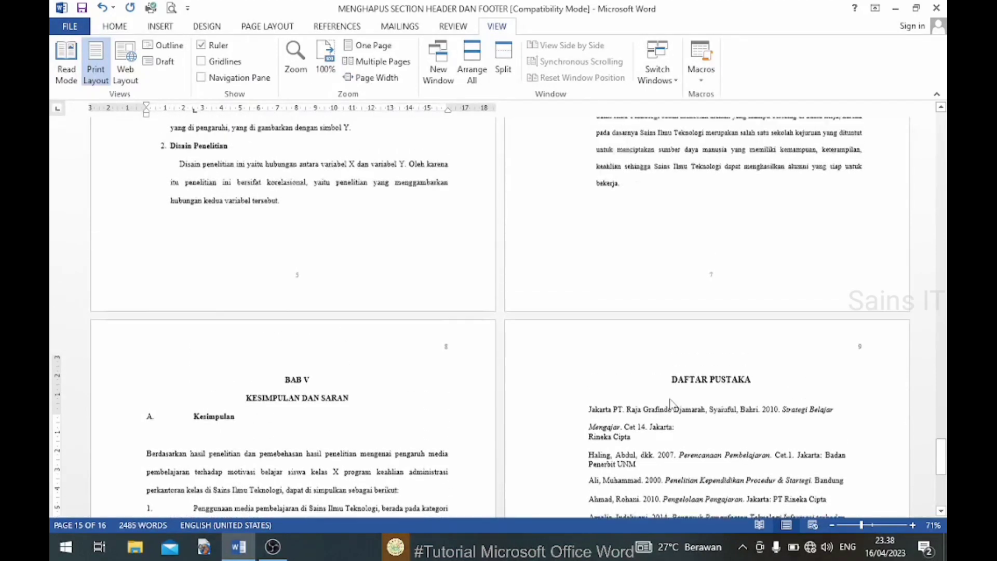
pyautogui.scroll(3, 601, 403)
# Open the page 7 footer and check the Section 4, 5 and 6 labels across the chapters
pyautogui.doubleClick(559, 348)
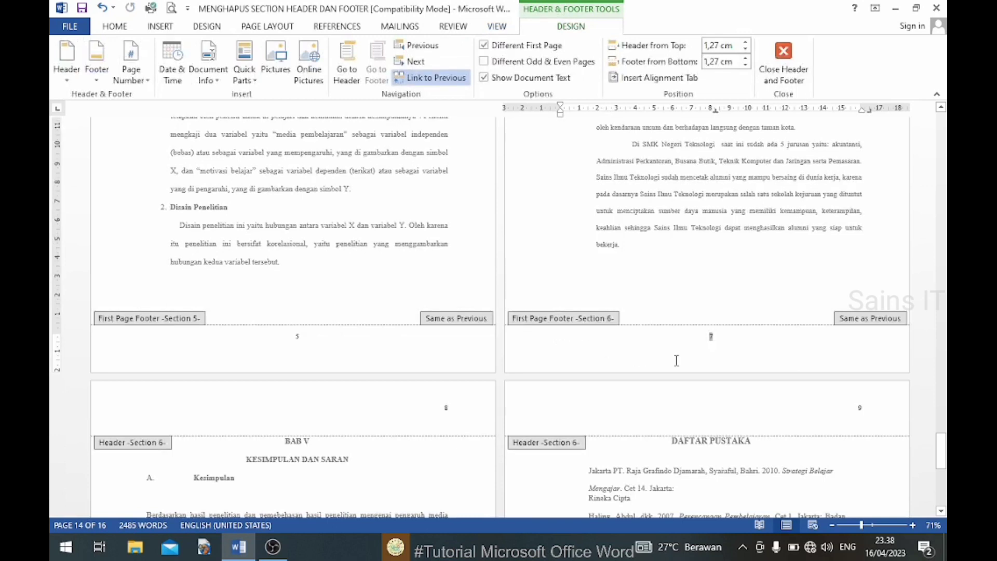
pyautogui.scroll(-2, 625, 423)
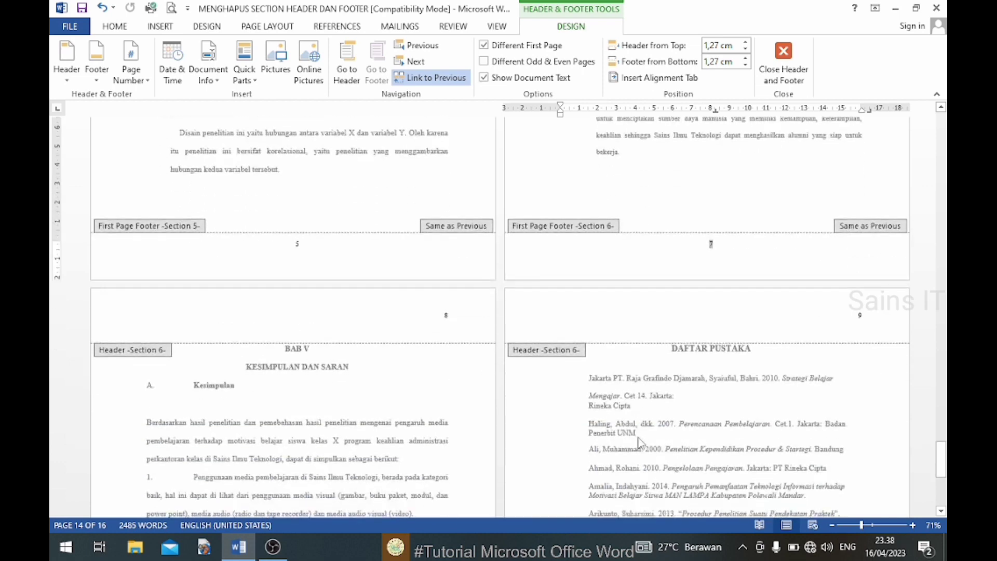
pyautogui.scroll(-1, 602, 405)
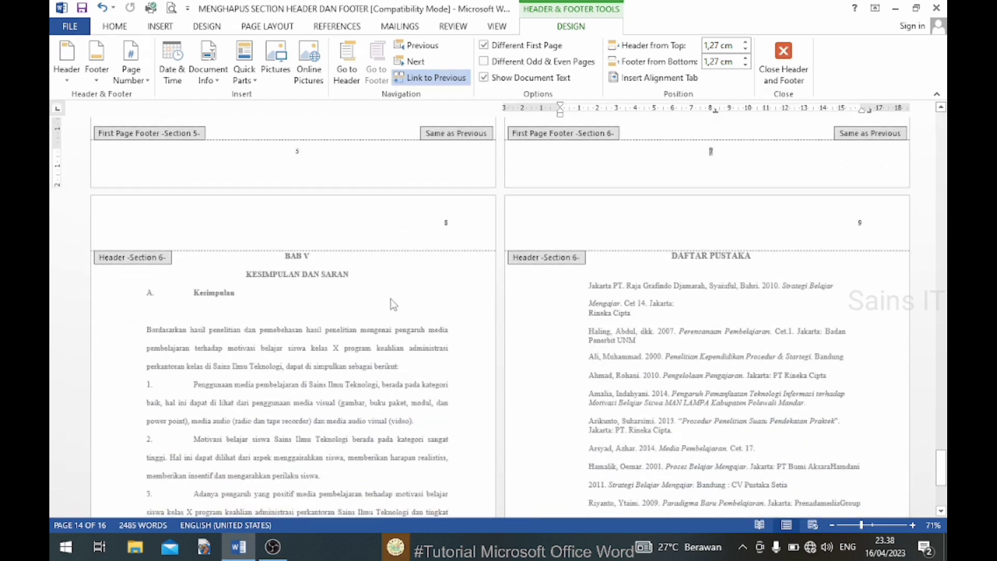
pyautogui.scroll(-2, 598, 359)
pyautogui.scroll(-1, 647, 352)
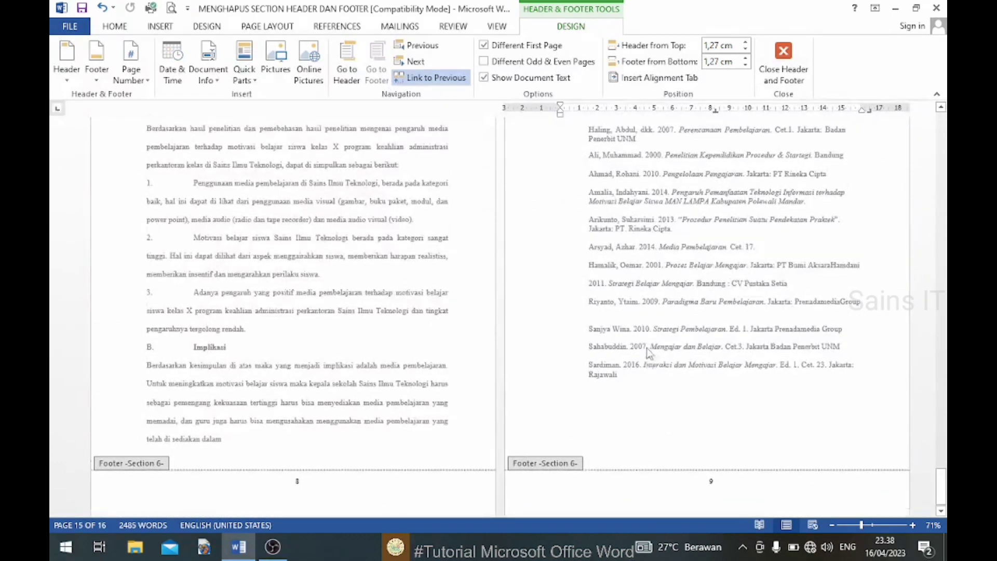
pyautogui.scroll(2, 648, 350)
pyautogui.scroll(1, 648, 354)
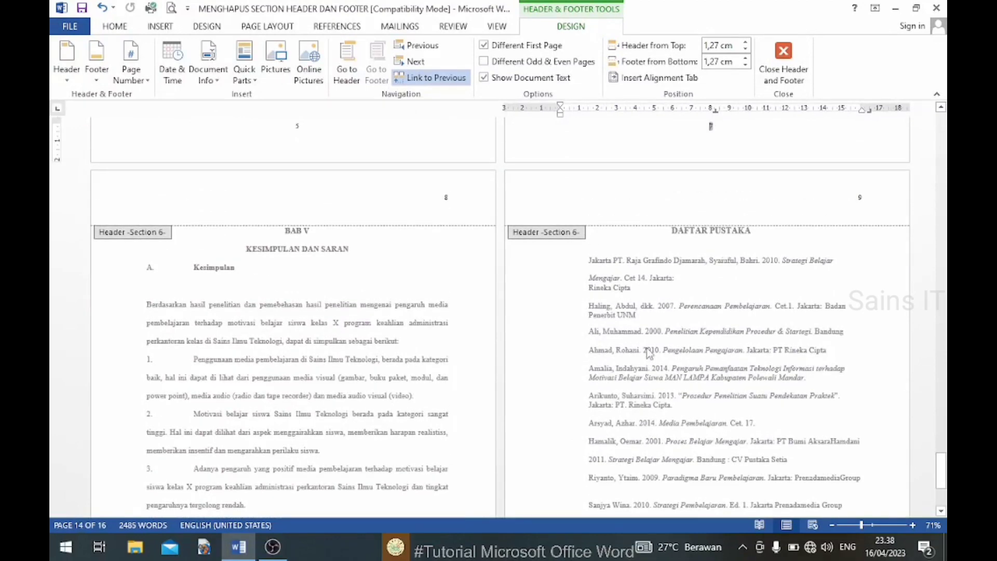
pyautogui.scroll(2, 648, 353)
pyautogui.scroll(1, 649, 354)
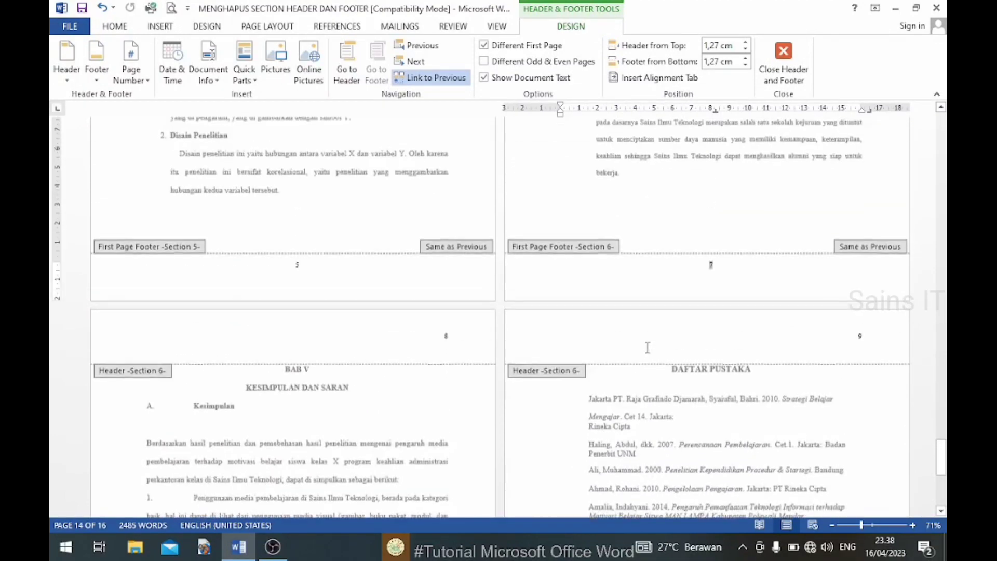
pyautogui.scroll(3, 647, 347)
pyautogui.scroll(2, 647, 348)
pyautogui.scroll(2, 646, 347)
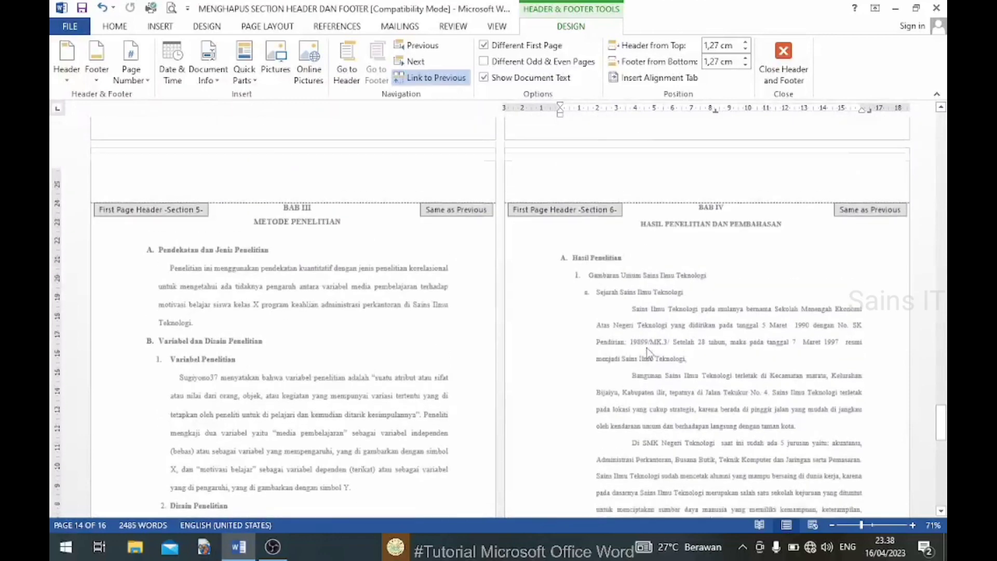
pyautogui.scroll(1, 647, 347)
pyautogui.scroll(1, 647, 348)
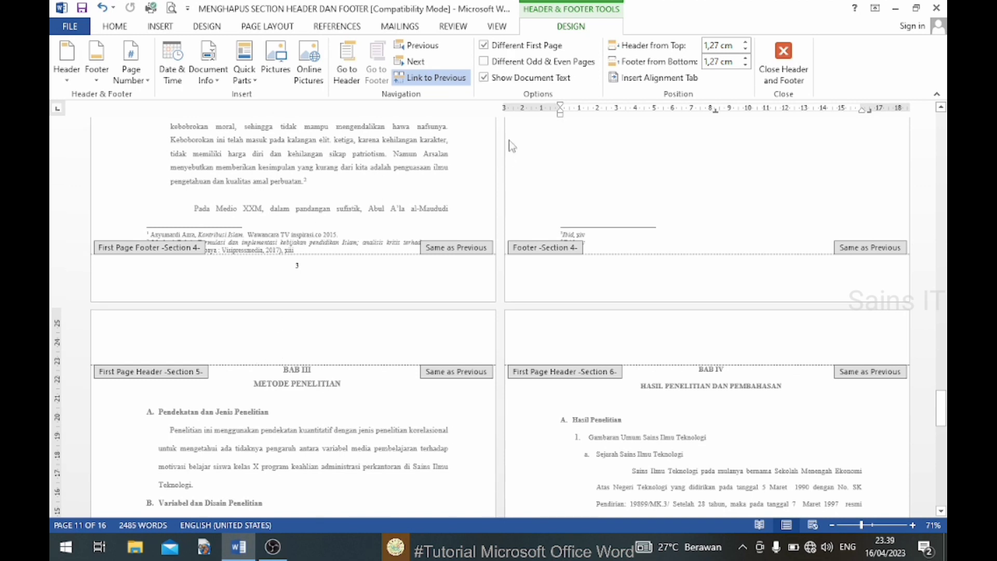
pyautogui.click(491, 27)
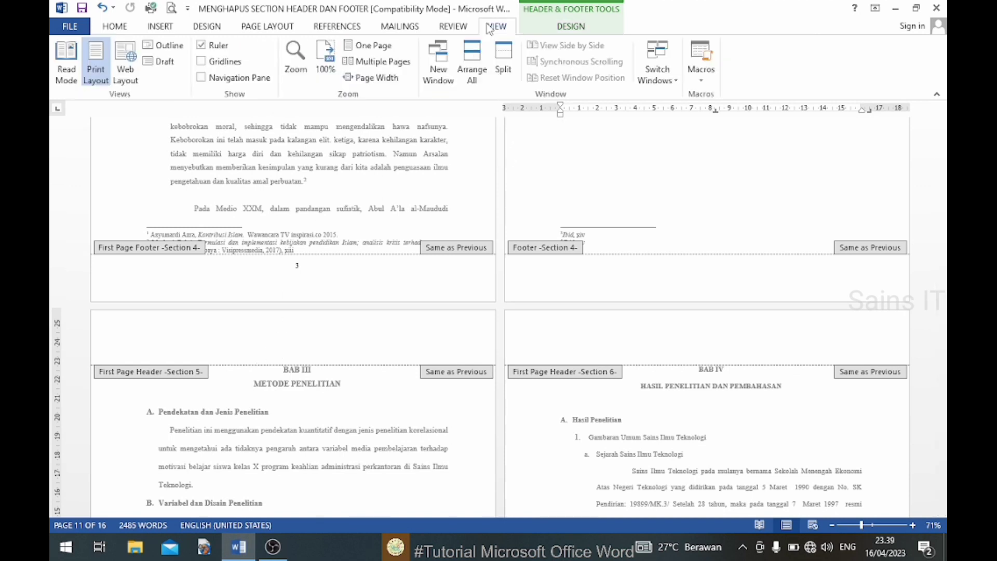
# In Draft view, delete the section break before BAB IV HASIL PENELITIAN DAN PEMBAHASAN, then return to Print Layout
pyautogui.click(165, 61)
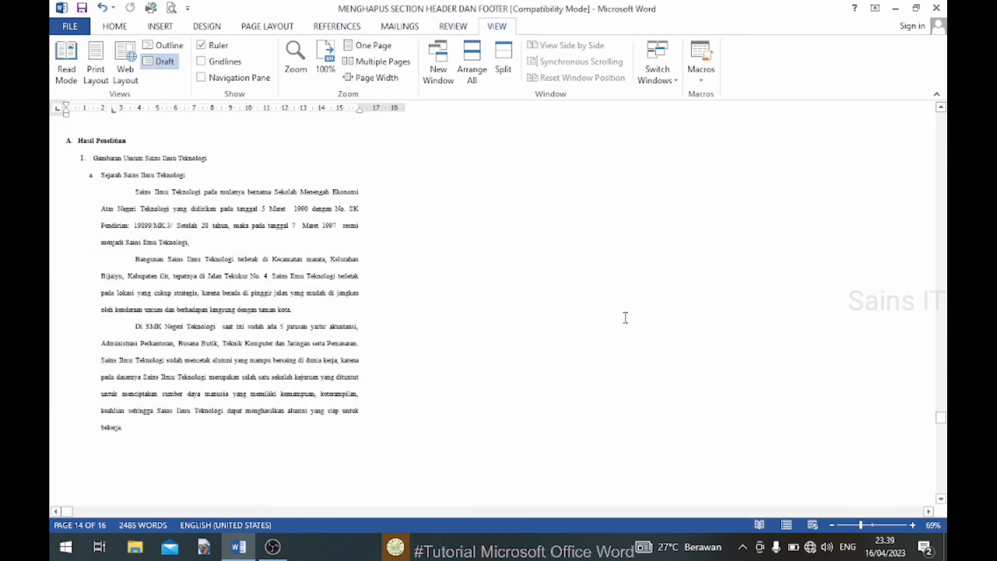
pyautogui.scroll(4, 625, 317)
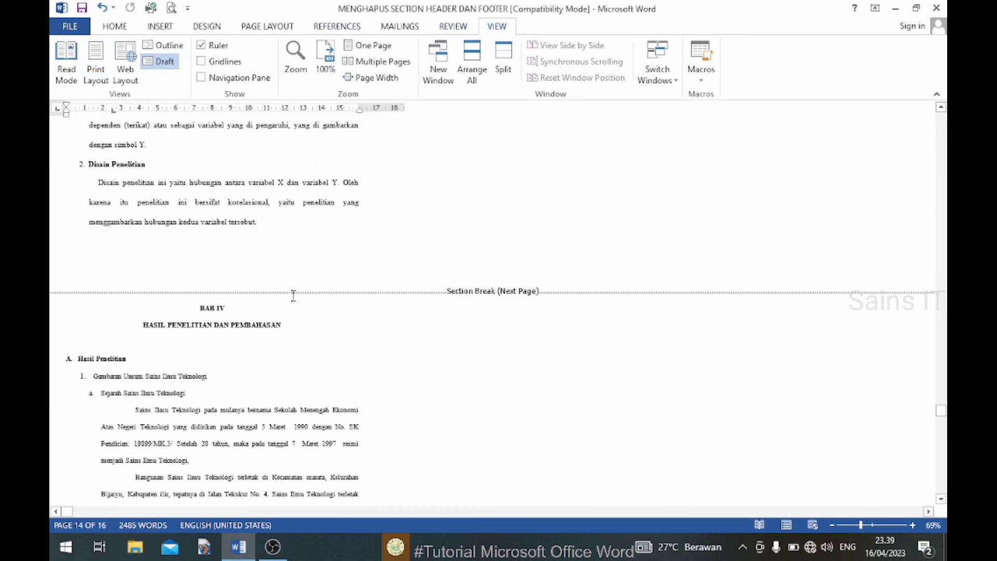
pyautogui.click(126, 291)
pyautogui.scroll(1, 517, 329)
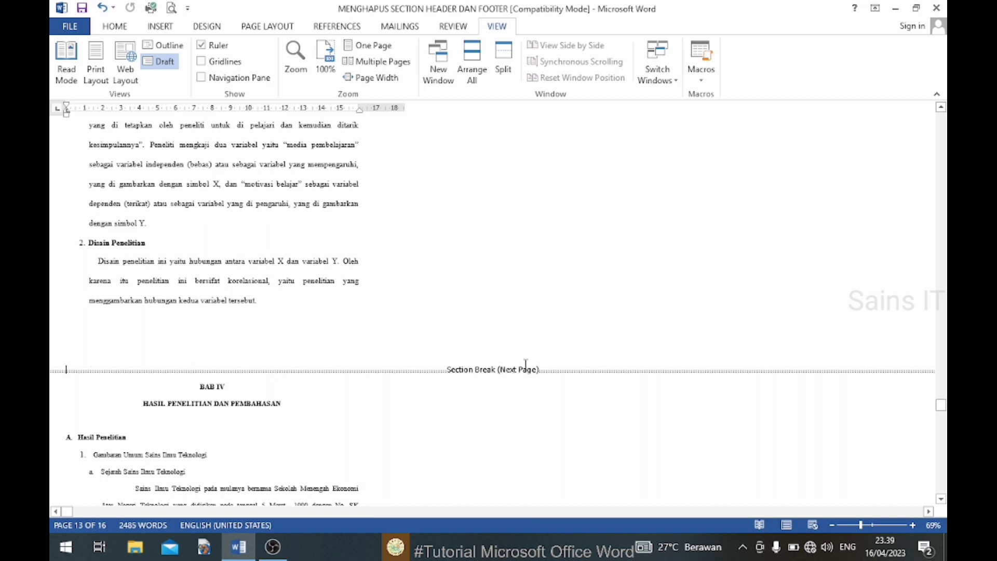
pyautogui.press('Delete')
pyautogui.scroll(3, 634, 383)
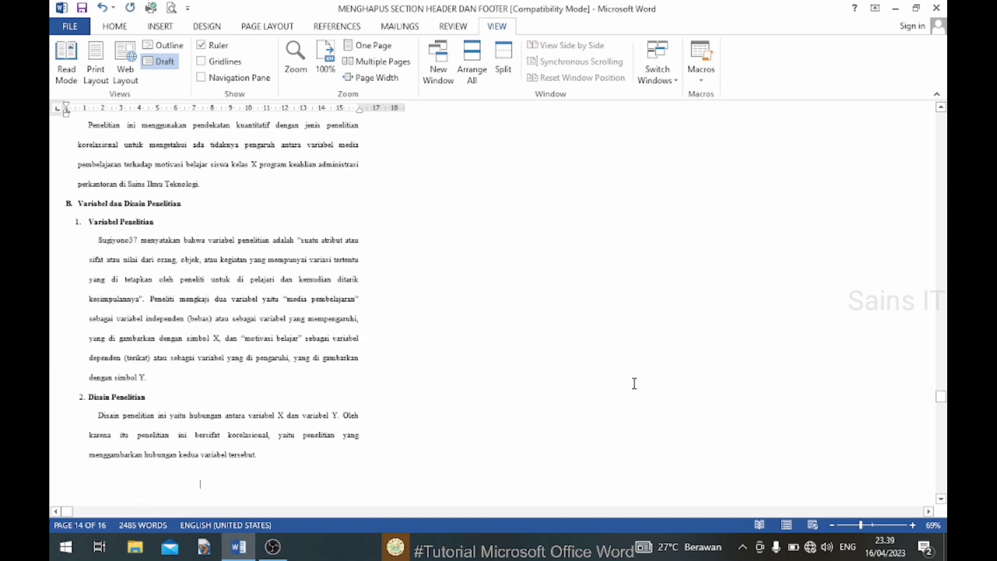
pyautogui.click(786, 525)
pyautogui.scroll(5, 745, 425)
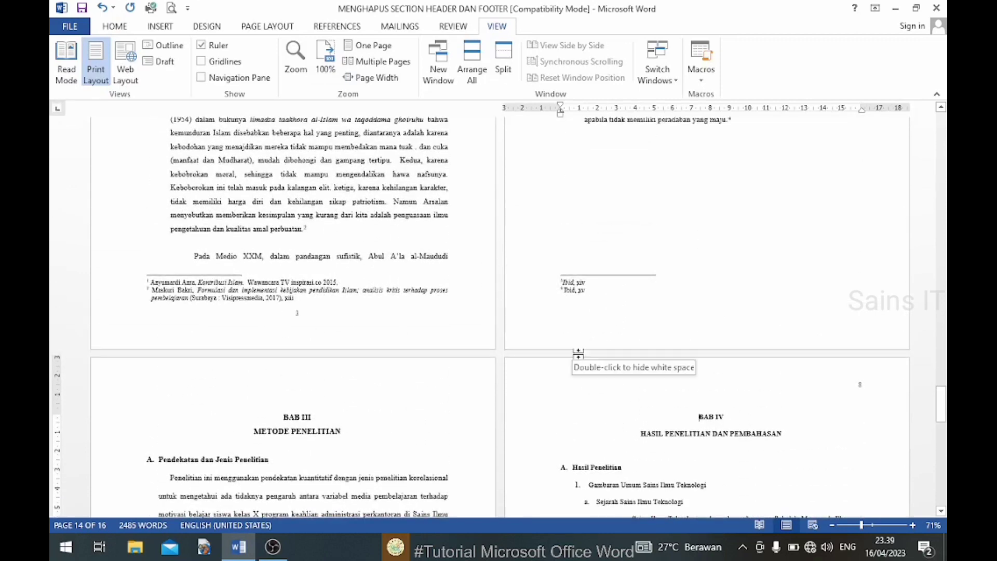
# Reopen the footers and confirm BAB IV now shares Section 5 with BAB III, and BAB II heads Section 4
pyautogui.doubleClick(586, 335)
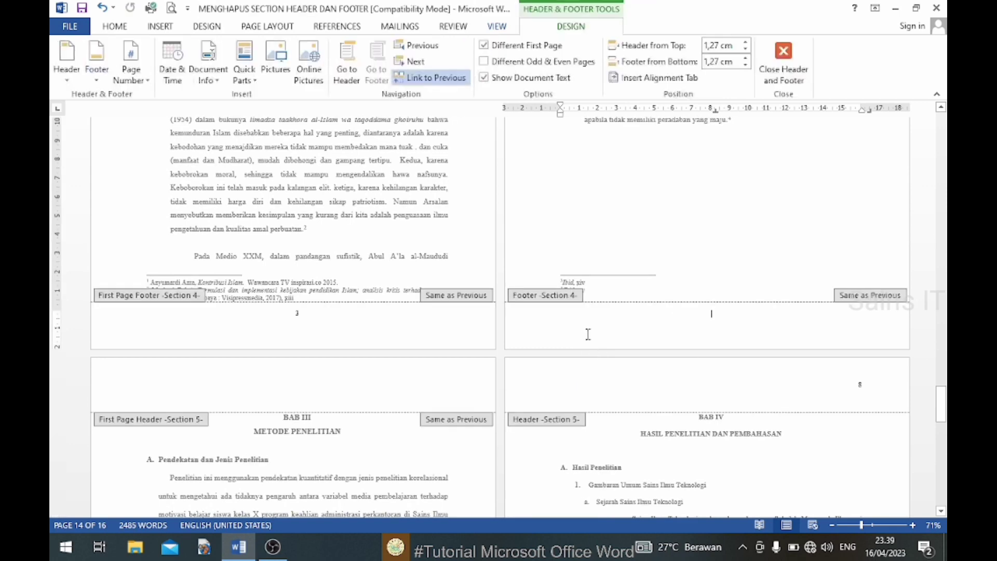
pyautogui.scroll(-3, 709, 440)
pyautogui.scroll(-3, 710, 441)
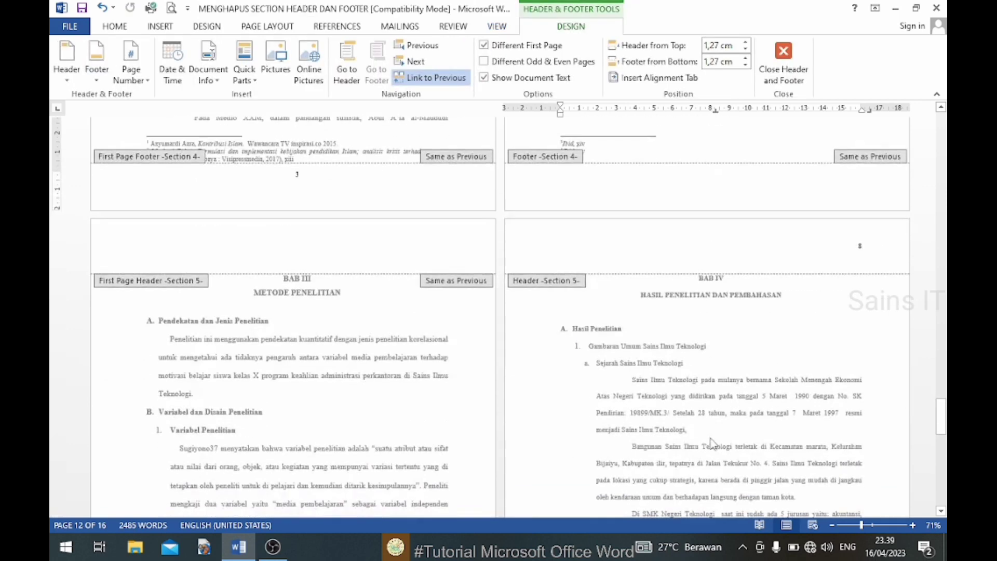
pyautogui.scroll(-3, 709, 438)
pyautogui.scroll(-2, 710, 438)
pyautogui.scroll(-3, 710, 440)
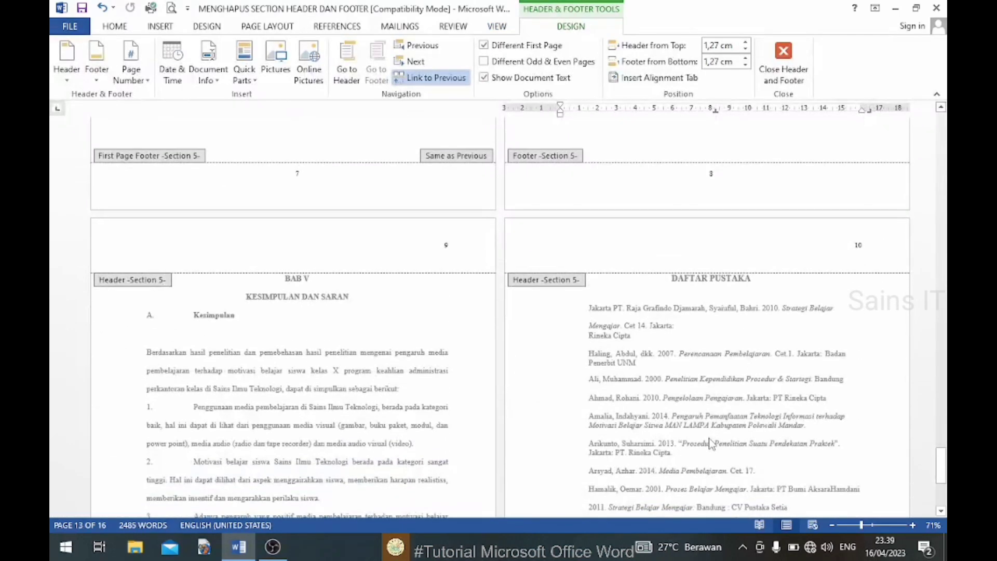
pyautogui.scroll(3, 710, 444)
pyautogui.scroll(3, 710, 444)
pyautogui.scroll(3, 710, 444)
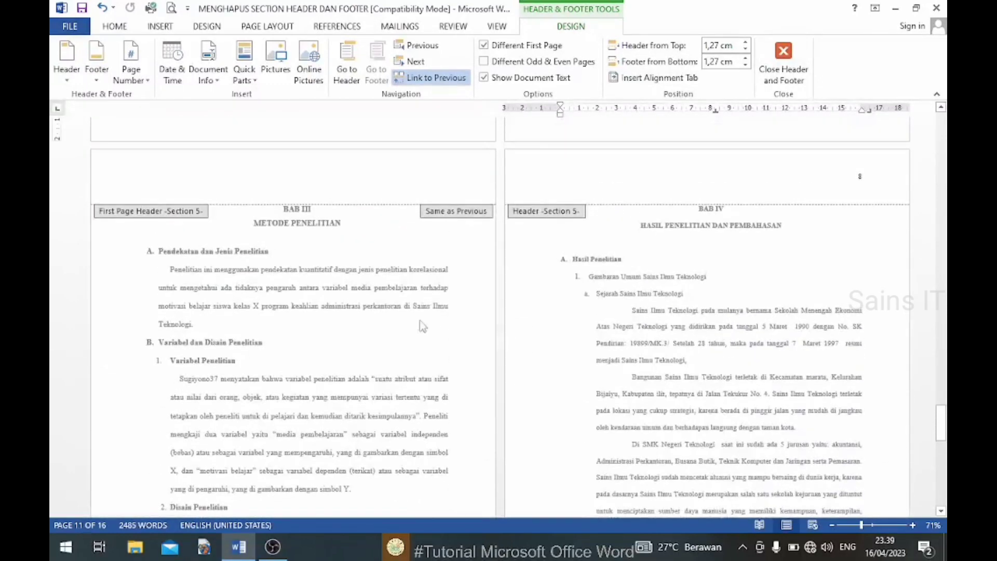
pyautogui.scroll(1, 748, 374)
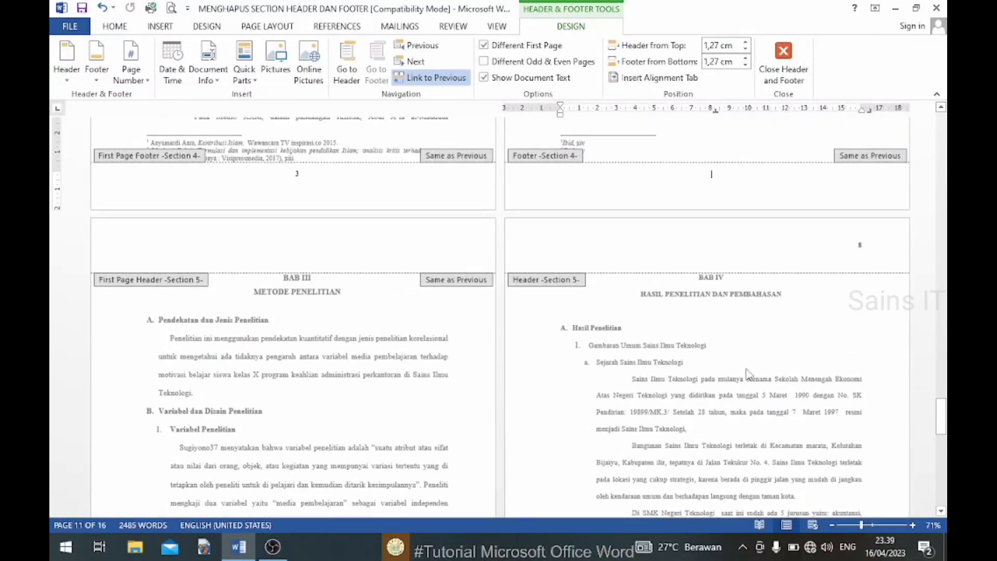
pyautogui.scroll(1, 656, 412)
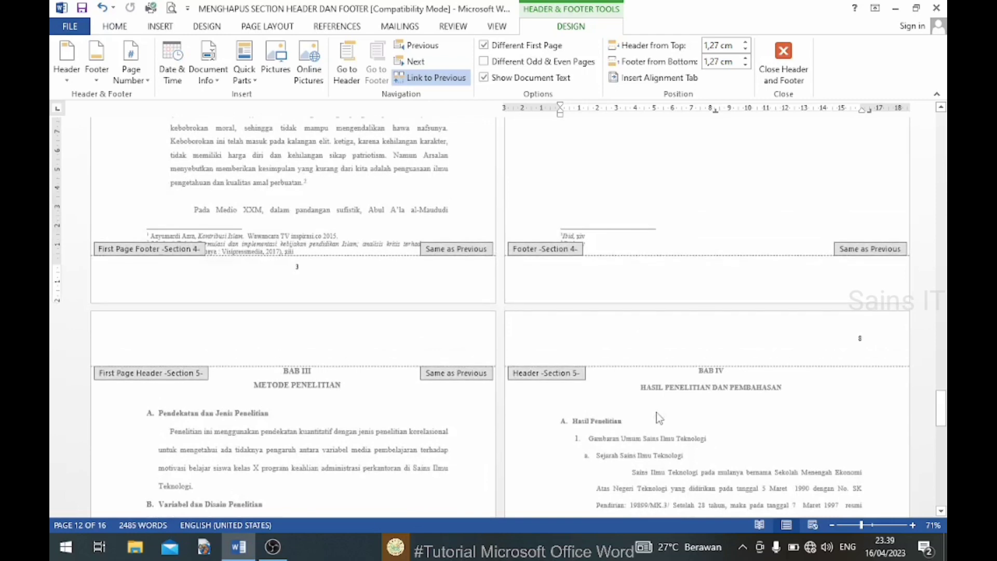
pyautogui.scroll(1, 656, 413)
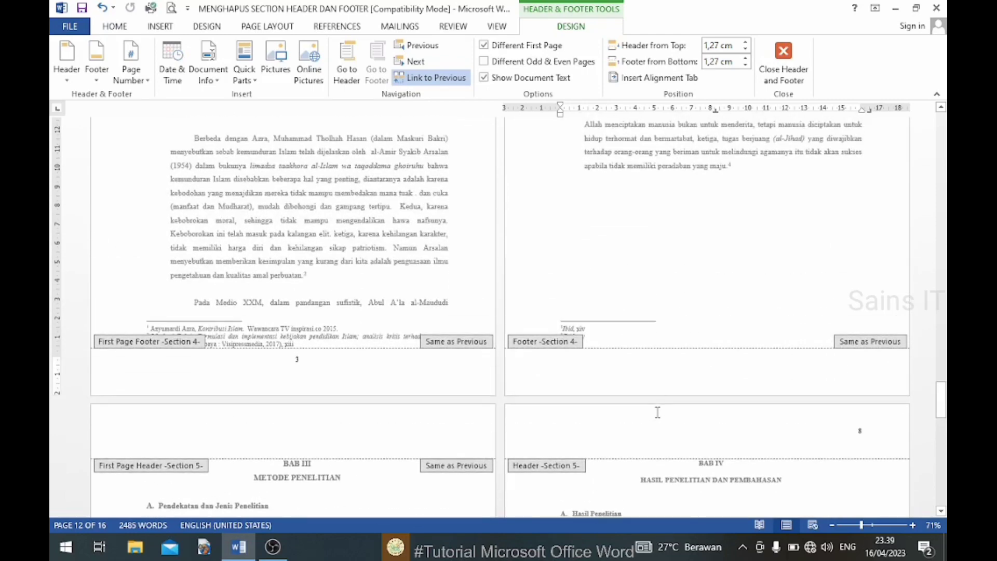
pyautogui.scroll(1, 654, 395)
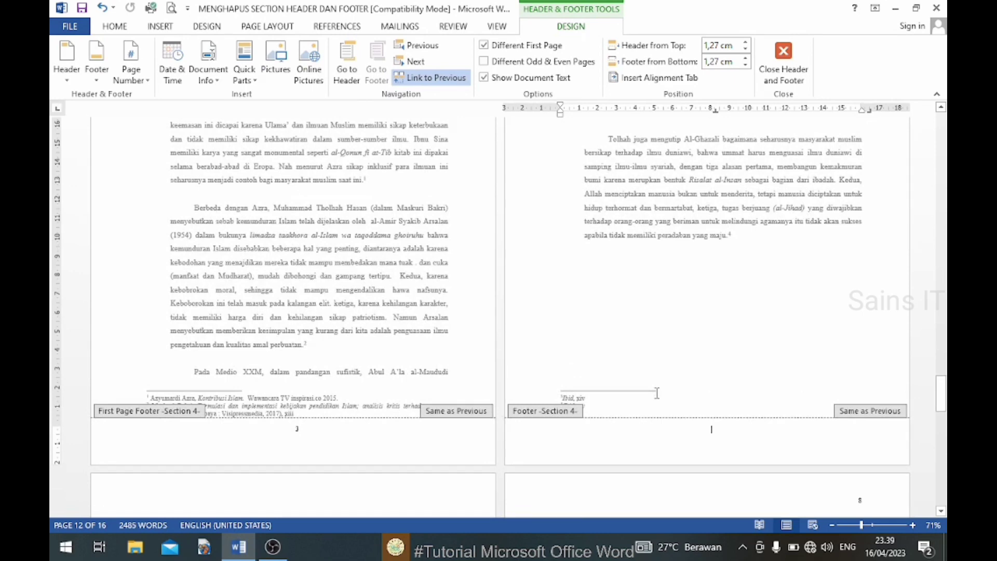
pyautogui.scroll(4, 657, 393)
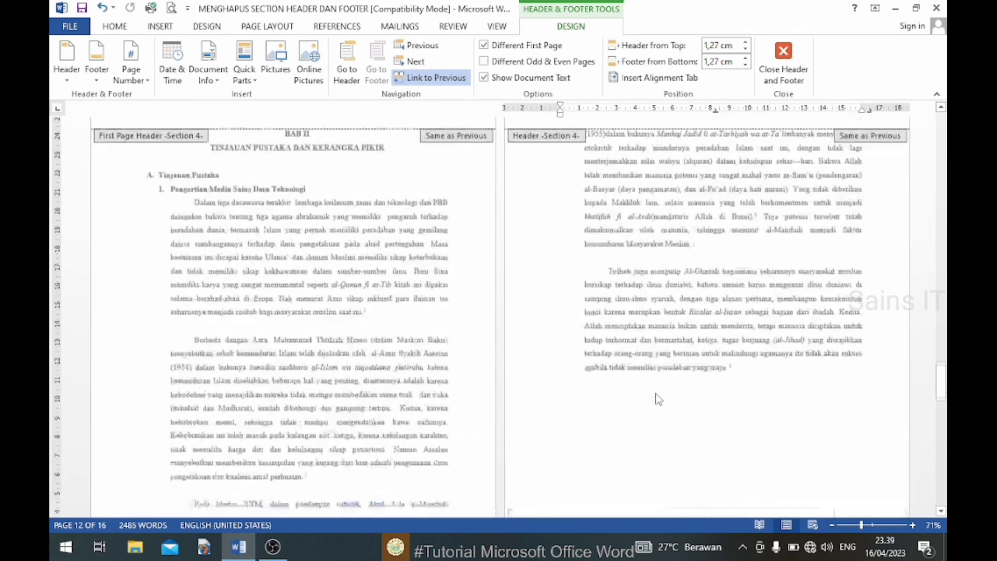
pyautogui.scroll(1, 657, 393)
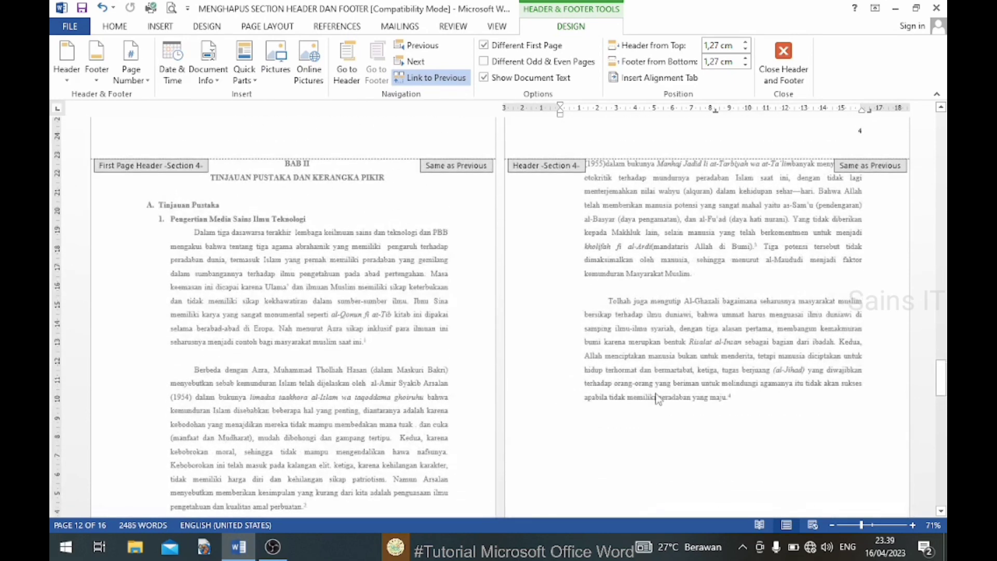
pyautogui.click(495, 29)
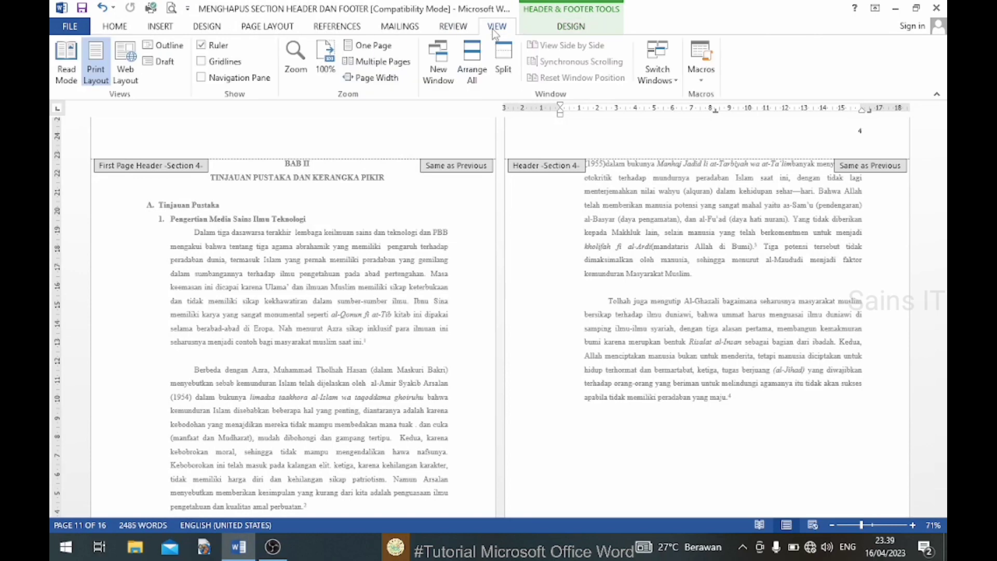
# Switch to Draft view and delete the section break before BAB I
pyautogui.click(160, 61)
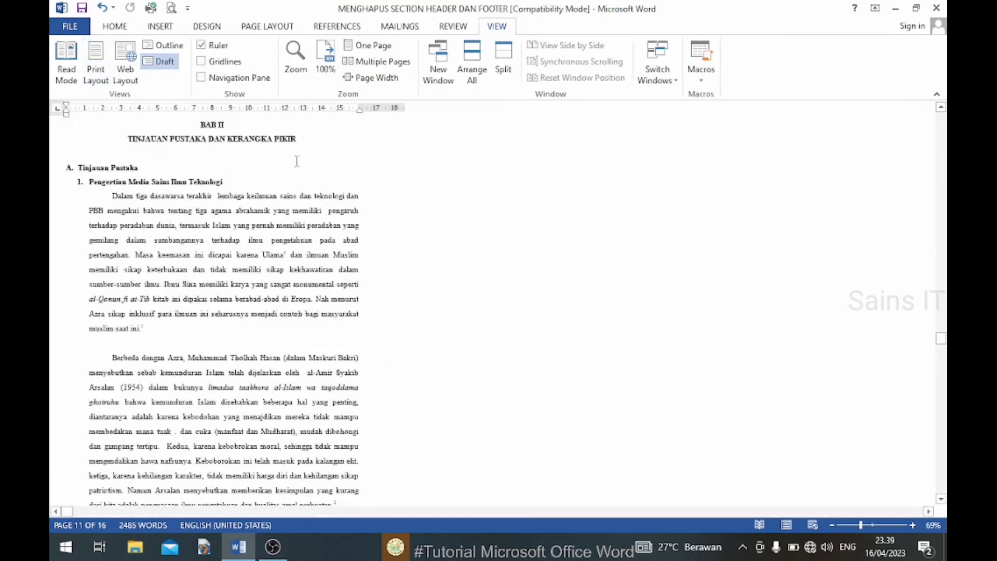
pyautogui.scroll(3, 297, 161)
pyautogui.scroll(3, 569, 305)
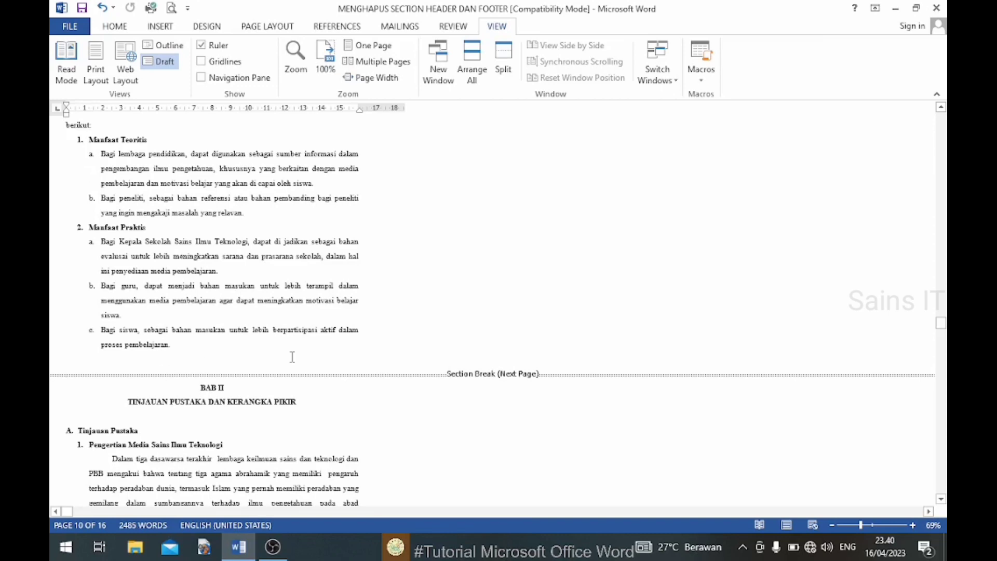
pyautogui.scroll(8, 435, 360)
pyautogui.scroll(5, 435, 360)
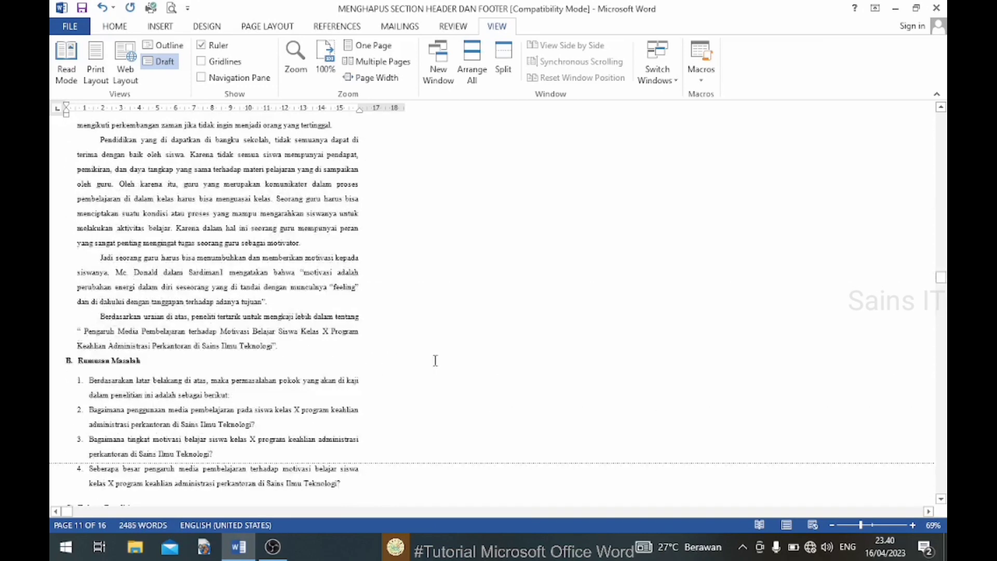
pyautogui.scroll(5, 435, 361)
pyautogui.scroll(4, 436, 361)
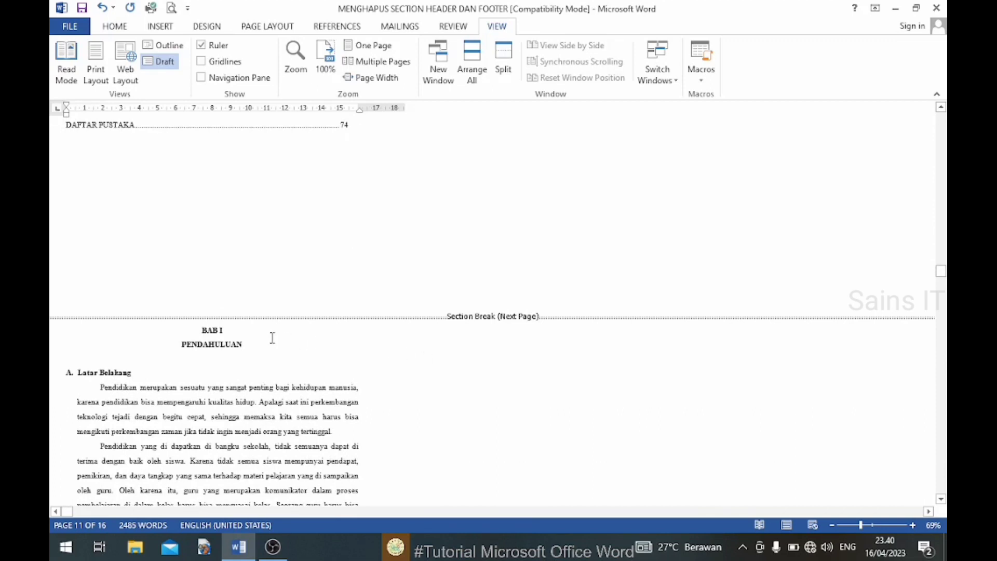
pyautogui.click(174, 317)
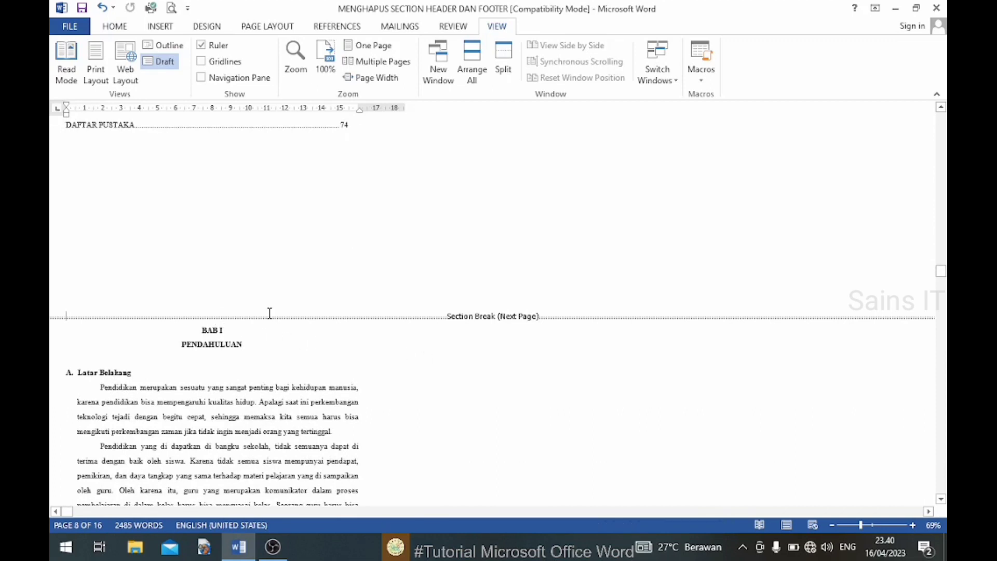
pyautogui.press('Delete')
# Scroll up to the cover and delete the section break before PERSETUJUAN PEMBIMBING
pyautogui.scroll(6, 446, 349)
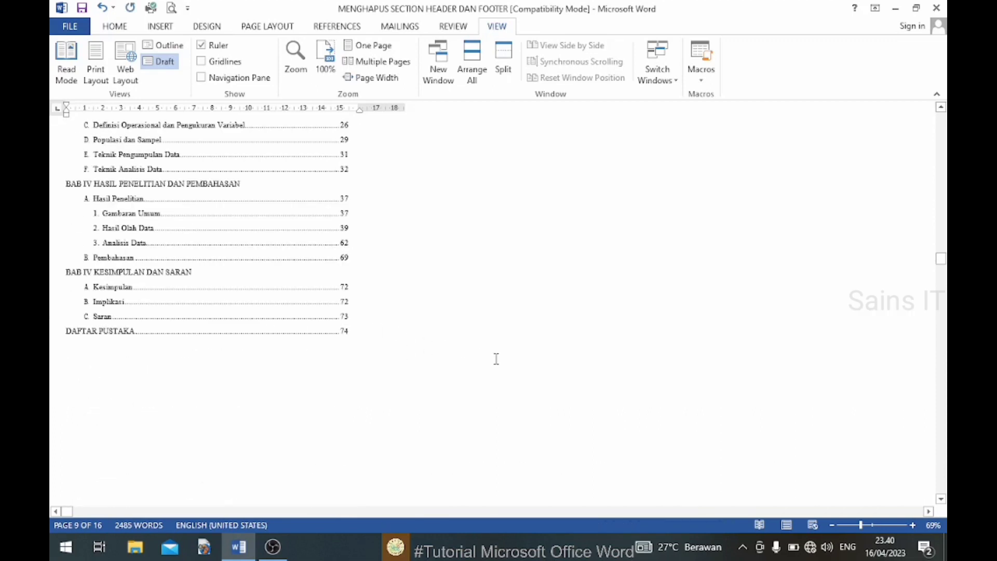
pyautogui.scroll(2, 495, 358)
pyautogui.scroll(12, 496, 358)
pyautogui.scroll(8, 496, 358)
pyautogui.scroll(2, 496, 358)
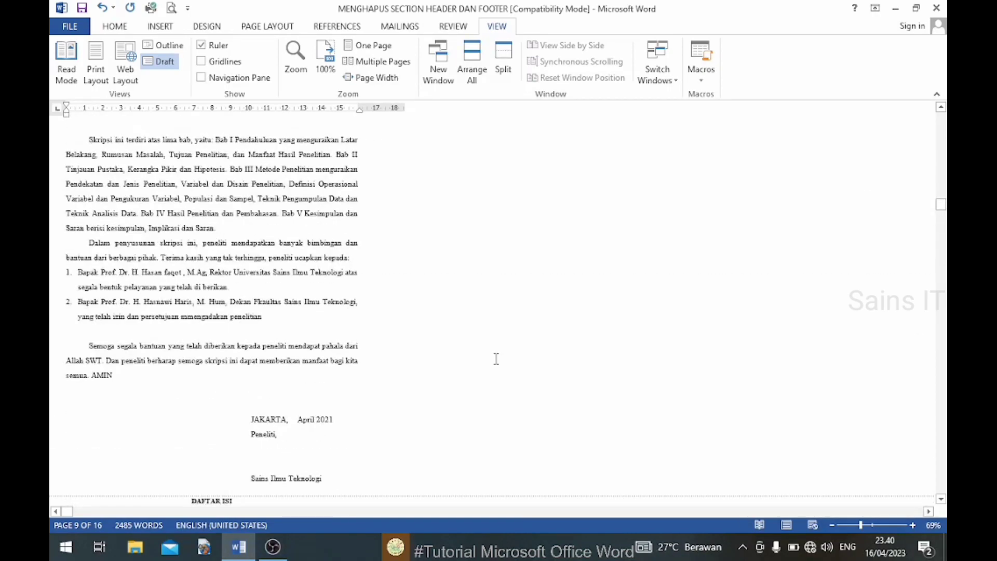
pyautogui.scroll(5, 495, 358)
pyautogui.scroll(5, 495, 358)
pyautogui.scroll(5, 495, 359)
pyautogui.scroll(5, 496, 358)
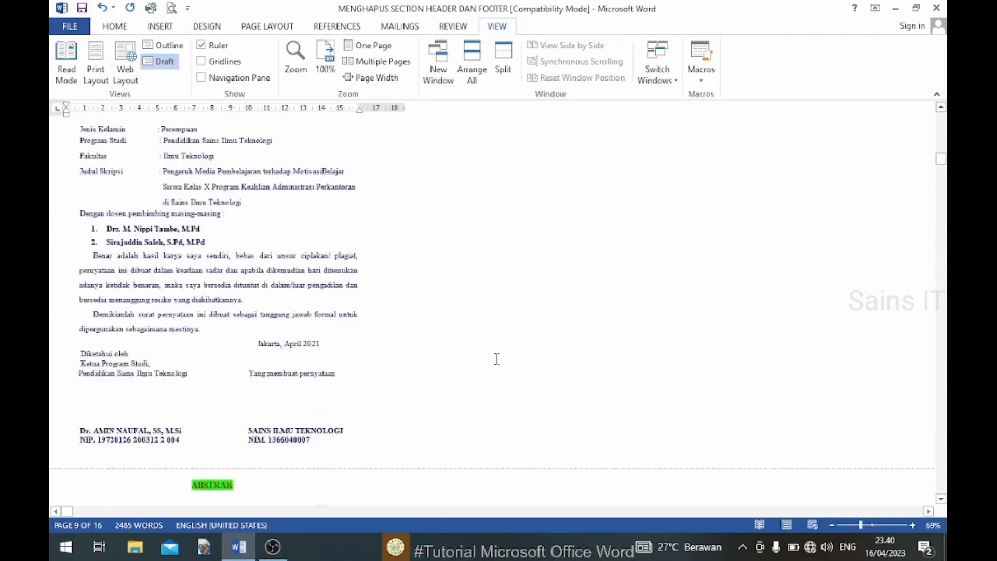
pyautogui.scroll(4, 496, 358)
pyautogui.scroll(4, 497, 359)
pyautogui.scroll(5, 496, 358)
pyautogui.scroll(4, 497, 358)
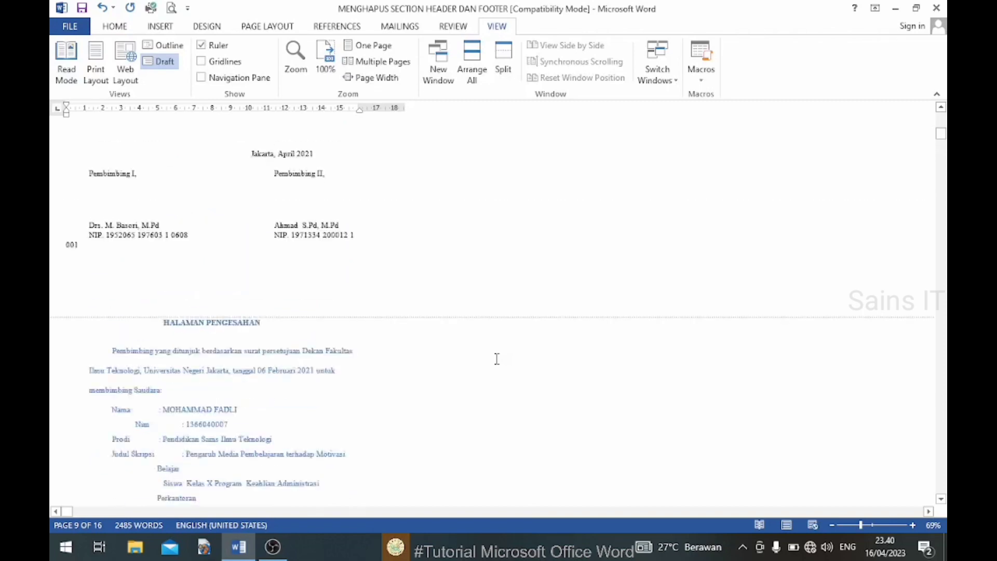
pyautogui.scroll(4, 496, 358)
pyautogui.scroll(3, 497, 359)
pyautogui.scroll(3, 496, 359)
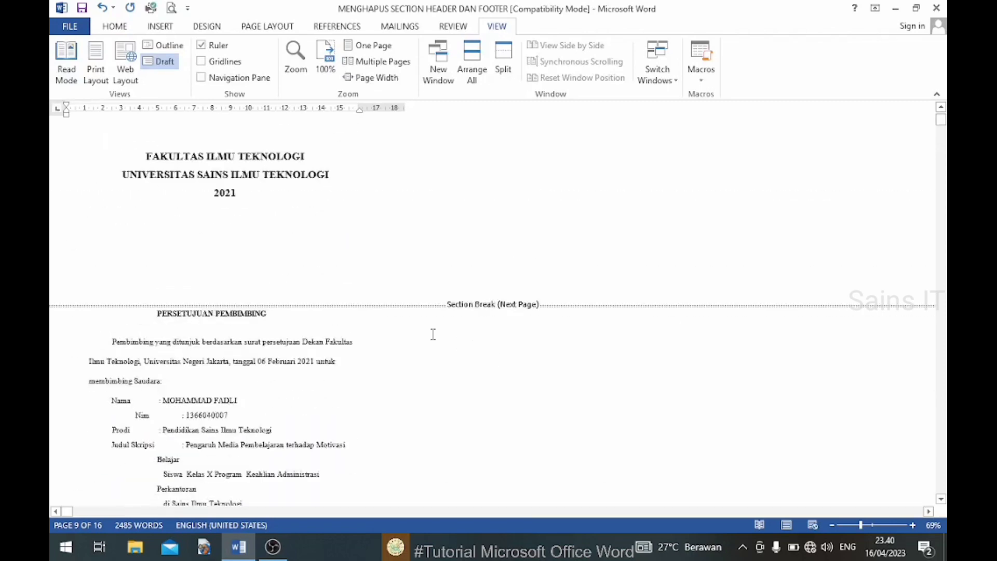
pyautogui.click(380, 305)
pyautogui.press('Delete')
pyautogui.scroll(6, 584, 346)
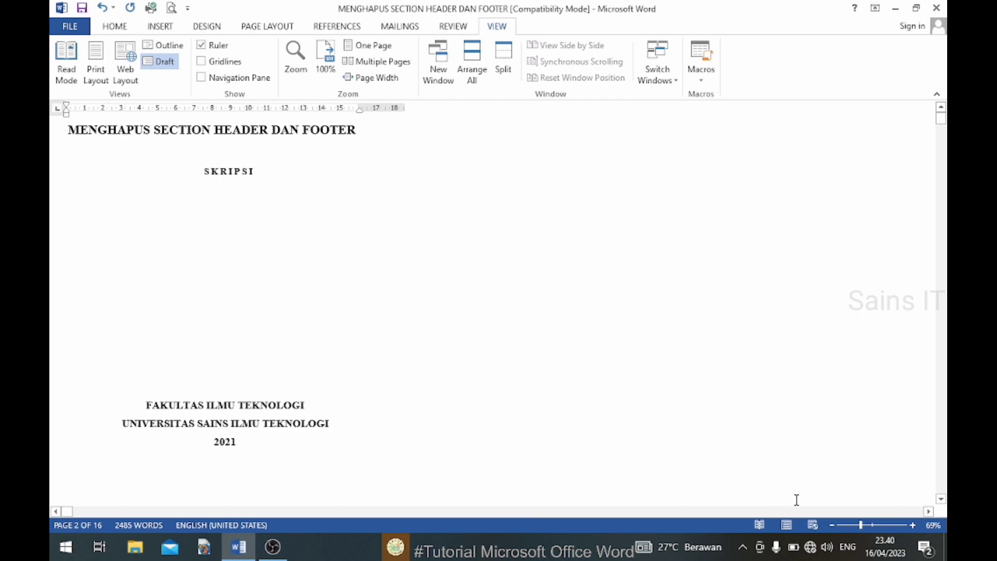
# Return to Print Layout and scroll through the opening pages
pyautogui.click(787, 525)
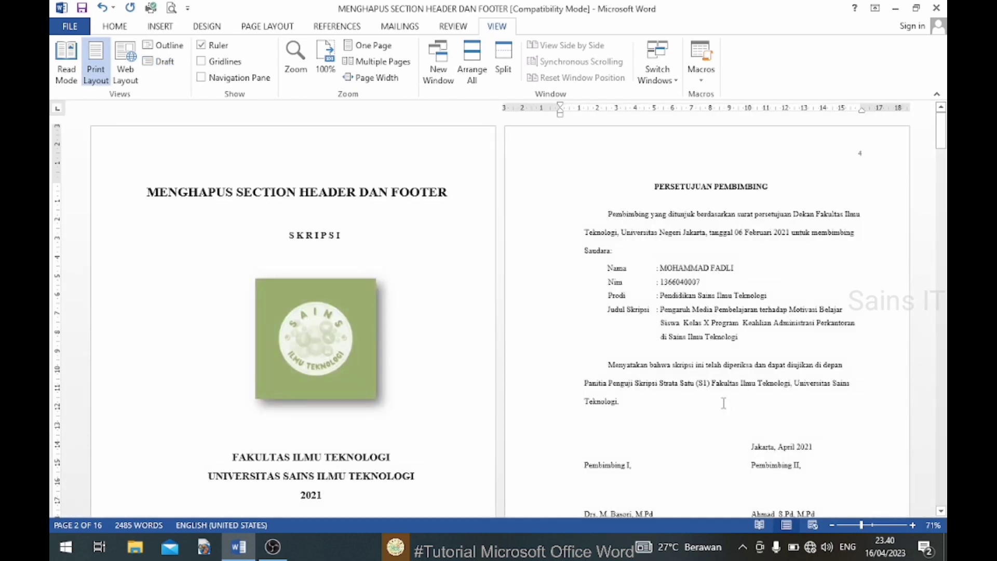
pyautogui.scroll(-3, 723, 403)
pyautogui.scroll(-3, 724, 403)
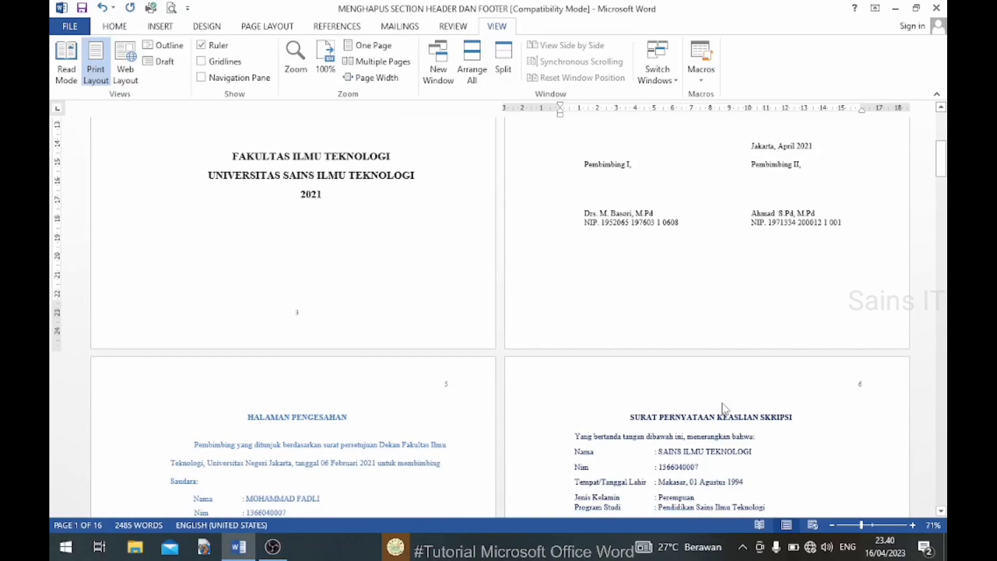
pyautogui.scroll(-3, 724, 408)
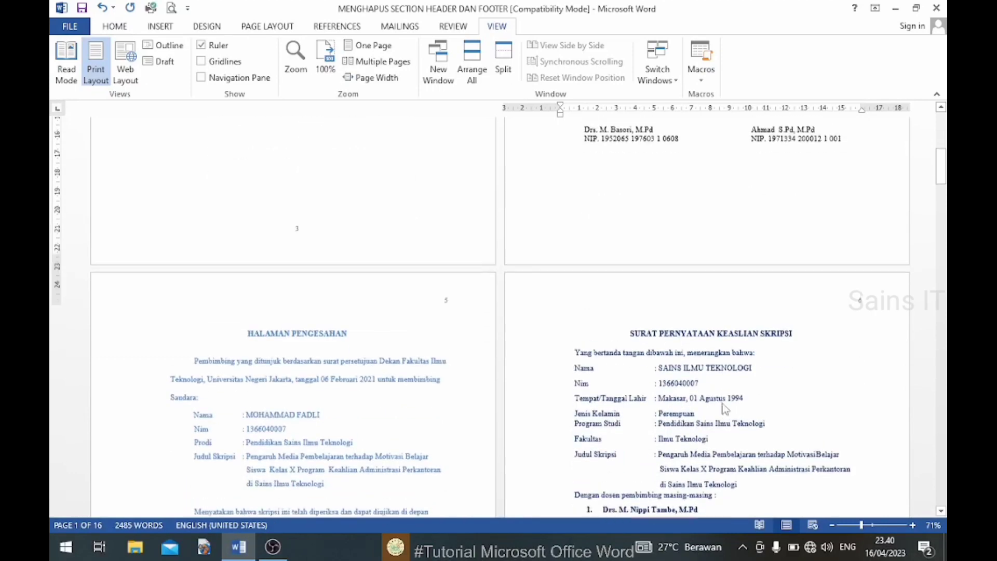
pyautogui.scroll(5, 723, 405)
pyautogui.scroll(4, 723, 403)
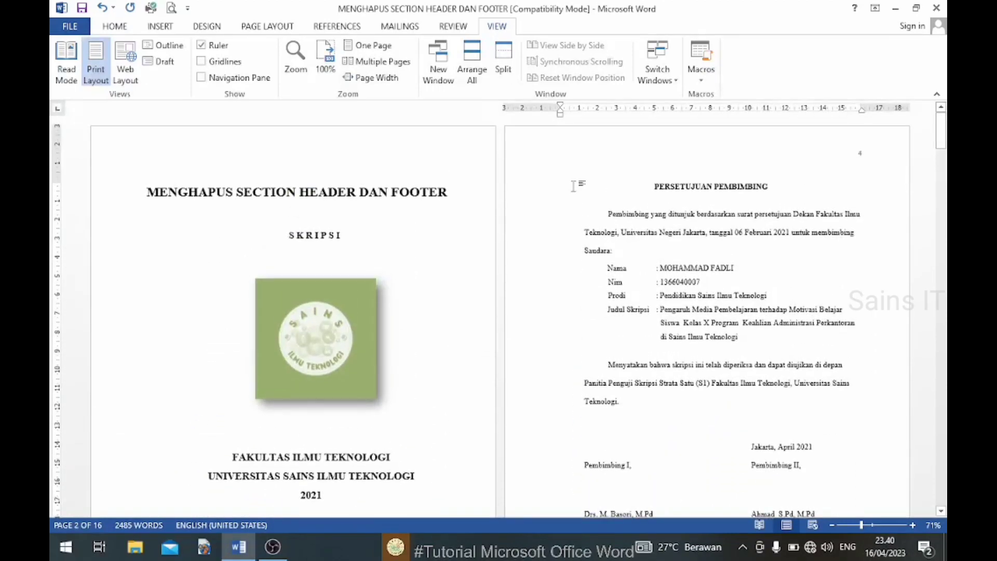
# Open header editing and confirm the cover, approval and following pages are all Section 1
pyautogui.doubleClick(565, 161)
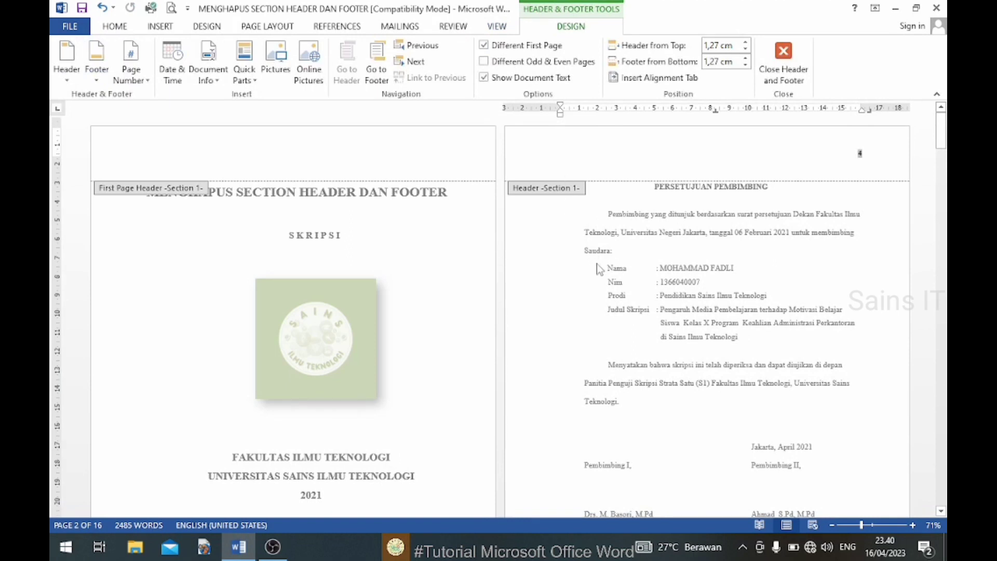
pyautogui.scroll(-4, 602, 270)
pyautogui.scroll(-2, 612, 281)
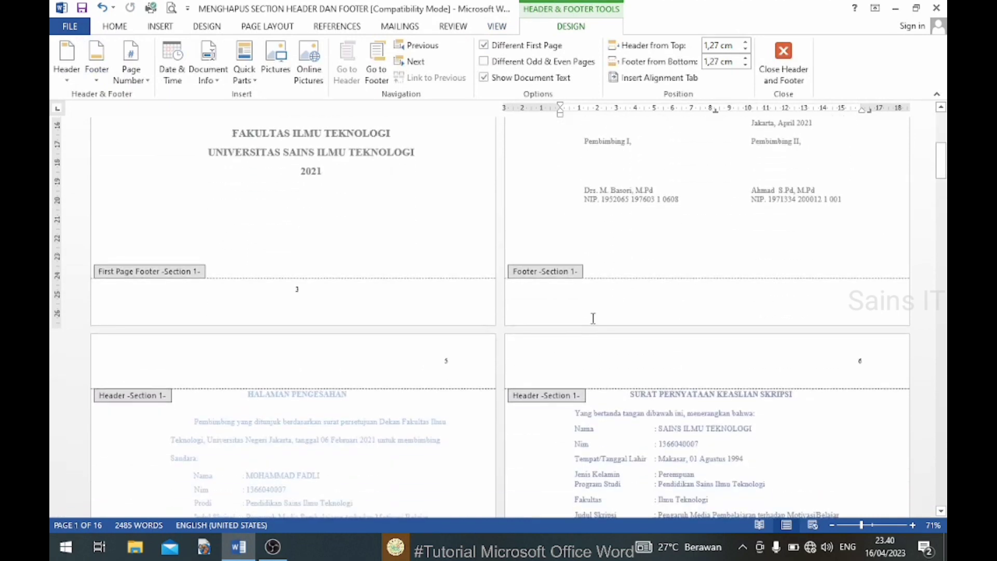
pyautogui.scroll(-3, 593, 318)
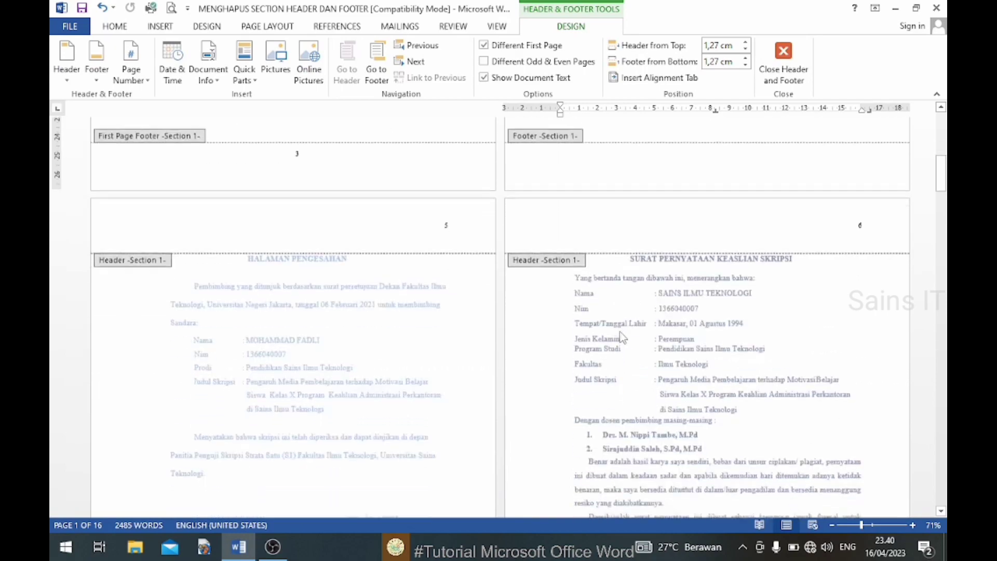
pyautogui.scroll(-5, 593, 318)
pyautogui.scroll(-4, 593, 318)
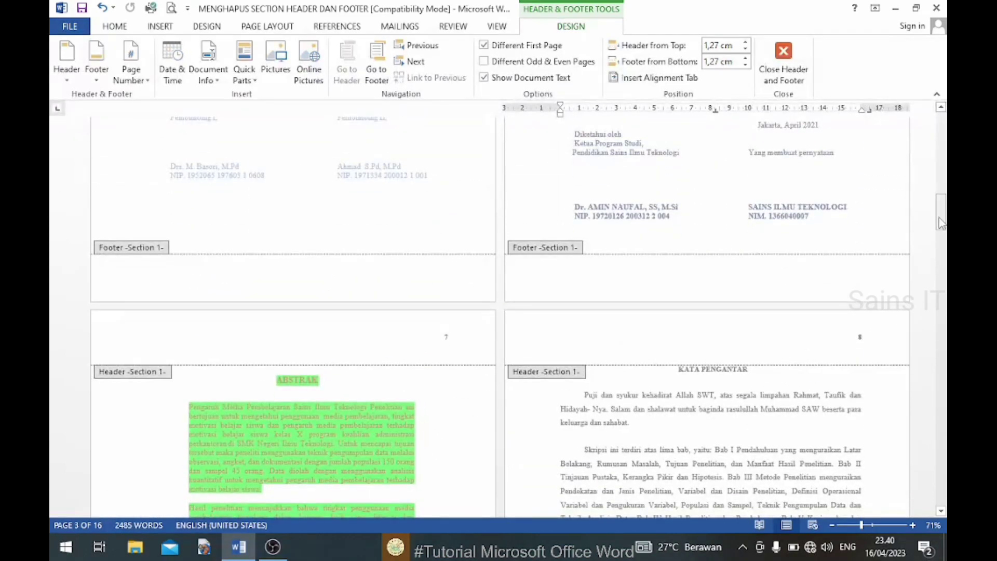
pyautogui.moveTo(941, 213)
pyautogui.mouseDown()
pyautogui.moveTo(941, 487)
pyautogui.moveTo(939, 146)
pyautogui.mouseUp()
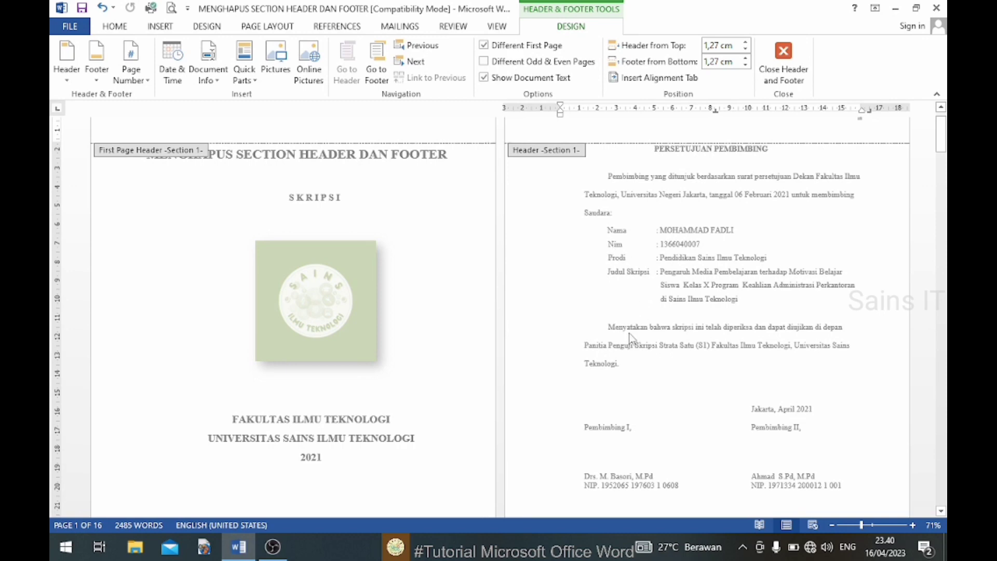
pyautogui.scroll(-5, 629, 337)
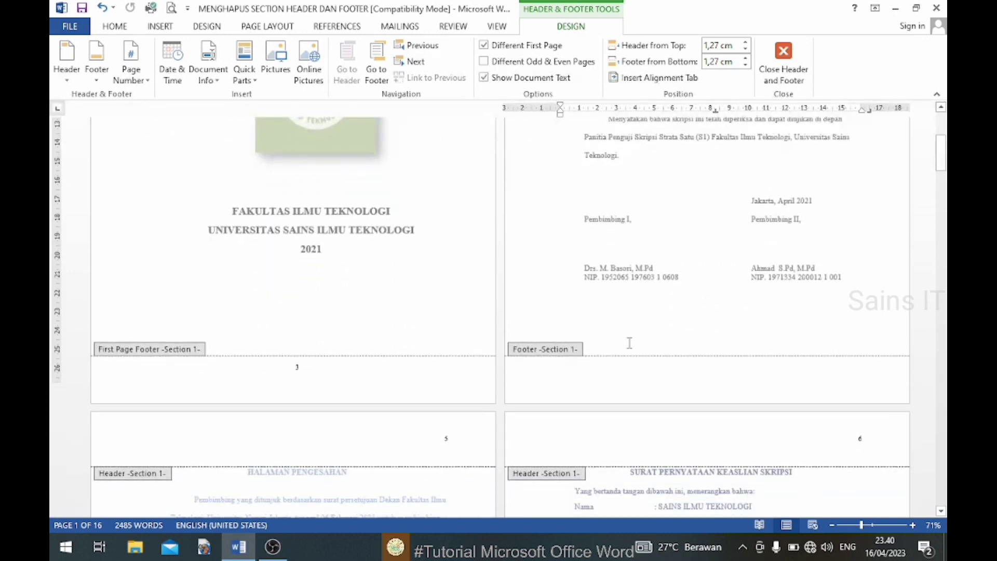
pyautogui.scroll(-3, 629, 342)
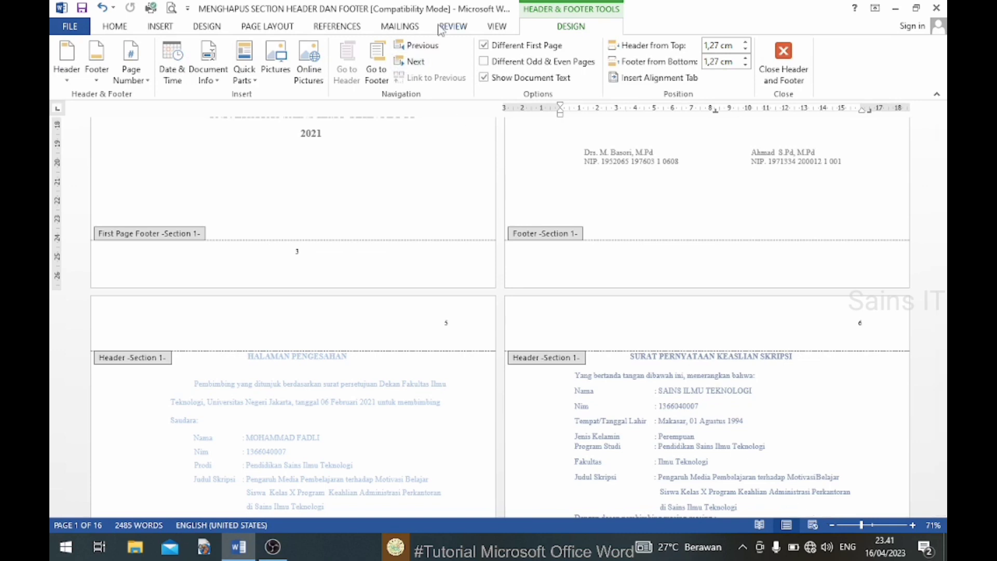
pyautogui.click(497, 27)
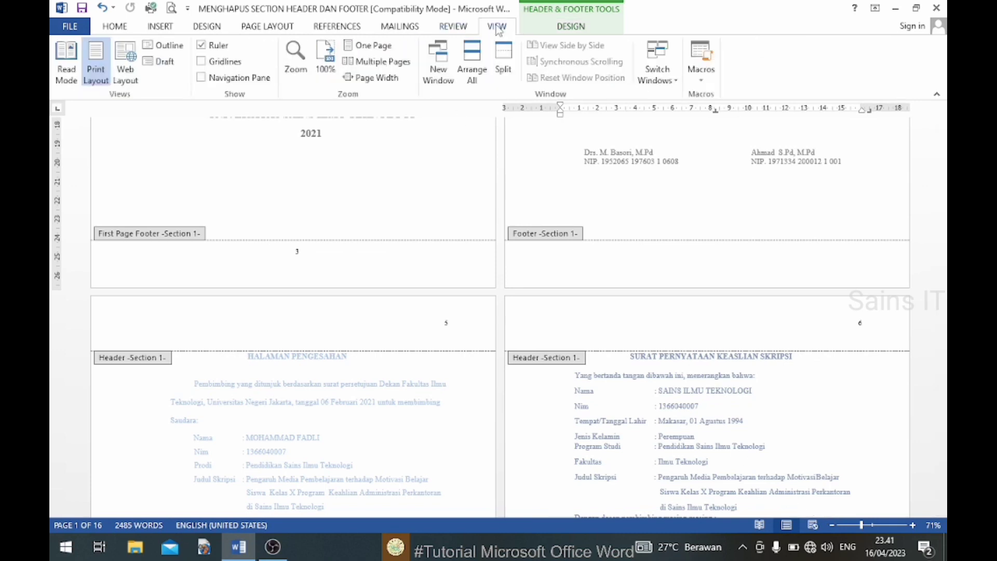
# Switch the thesis to Draft view and scroll through it to confirm no section break markers remain
pyautogui.click(162, 62)
pyautogui.scroll(5, 553, 258)
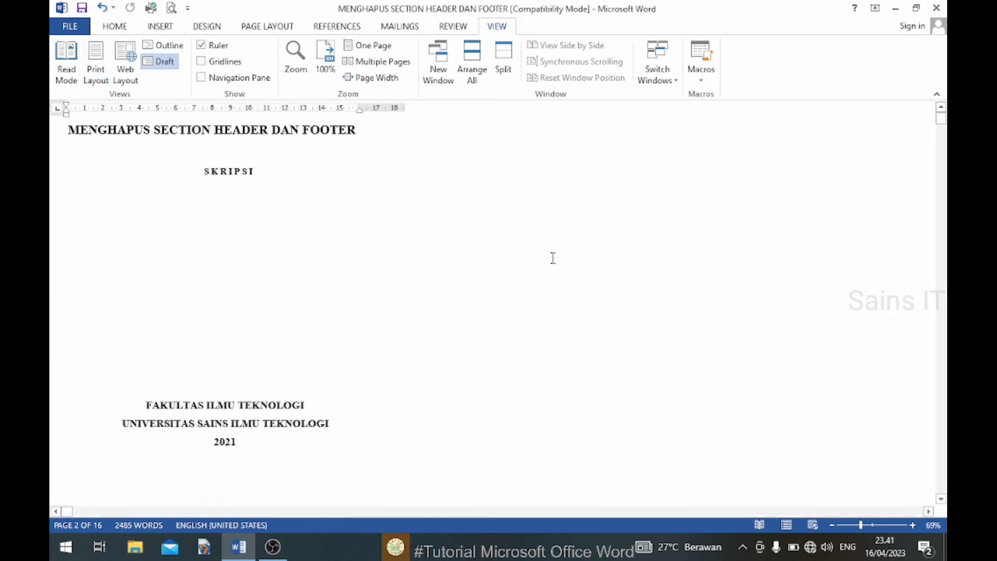
pyautogui.scroll(-5, 553, 258)
pyautogui.scroll(-3, 553, 259)
pyautogui.scroll(-5, 553, 261)
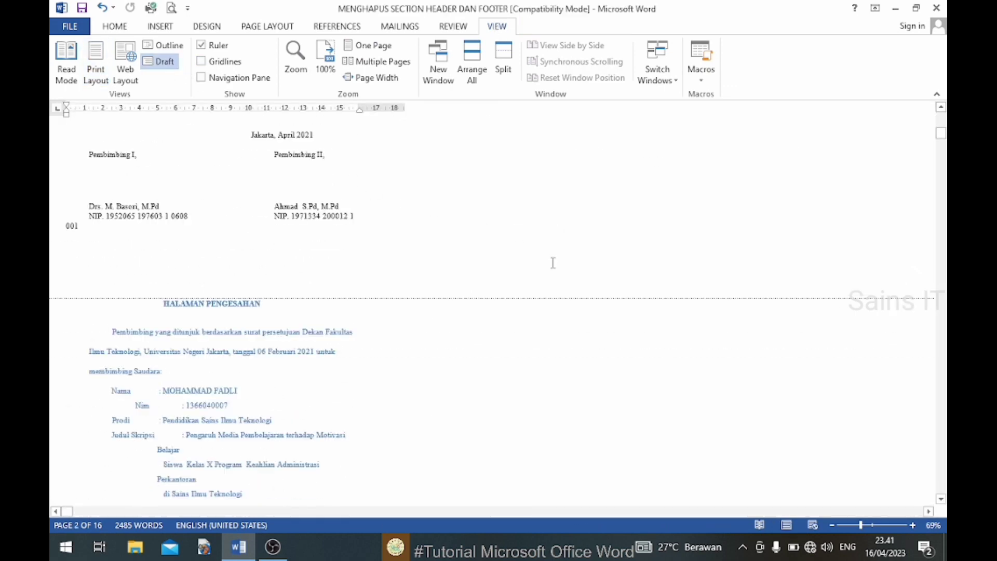
pyautogui.scroll(-3, 552, 263)
pyautogui.scroll(-2, 553, 264)
pyautogui.moveTo(940, 135)
pyautogui.mouseDown()
pyautogui.moveTo(941, 487)
pyautogui.moveTo(941, 115)
pyautogui.mouseUp()
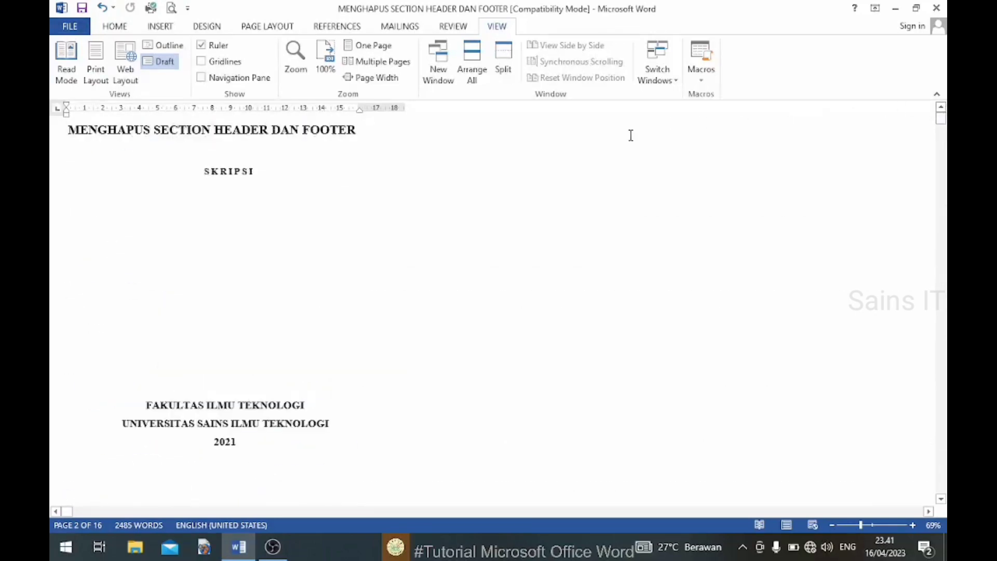
# Return to Print Layout, verify the cover and approval page headers read Section 1, then close the header
pyautogui.click(786, 525)
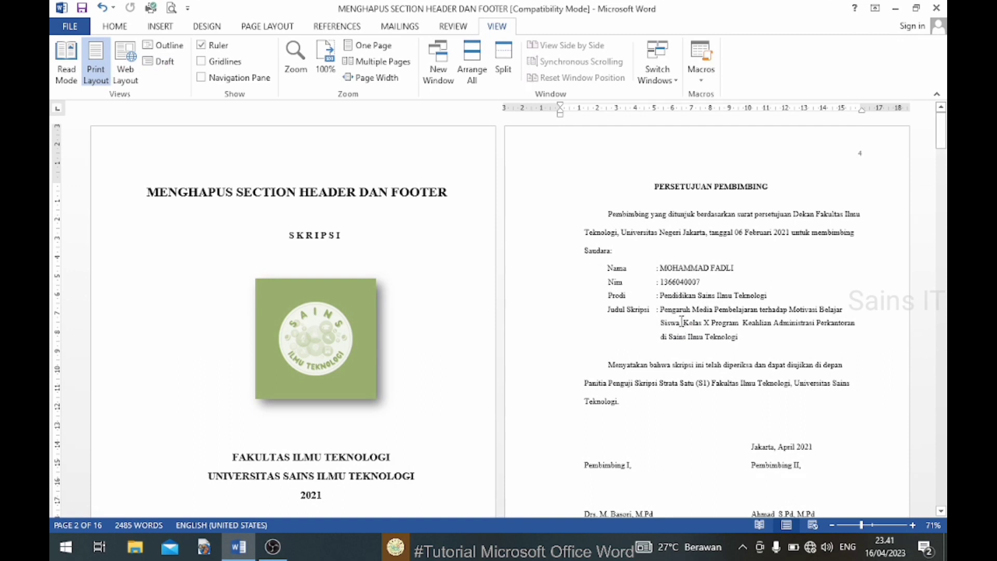
pyautogui.doubleClick(366, 148)
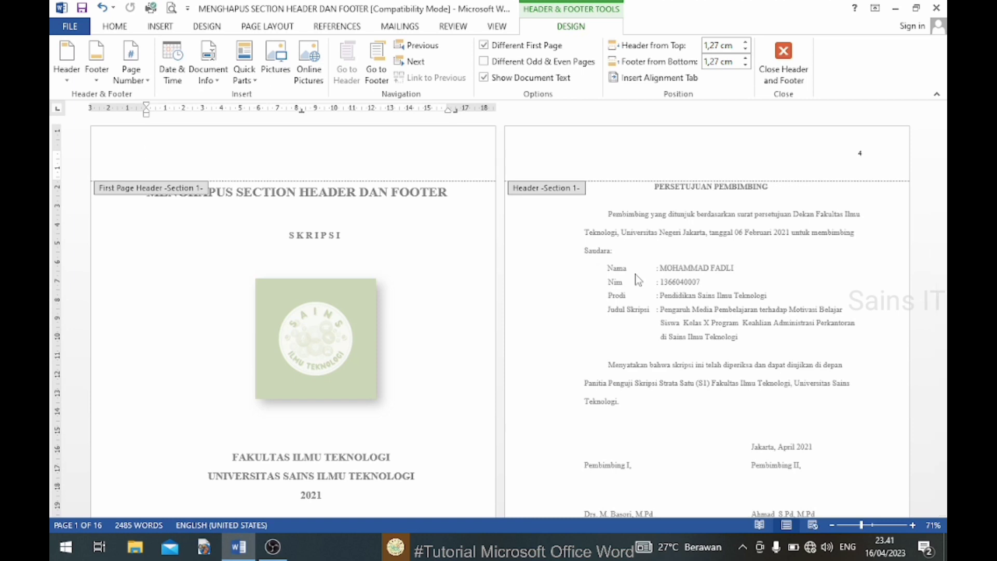
pyautogui.doubleClick(637, 275)
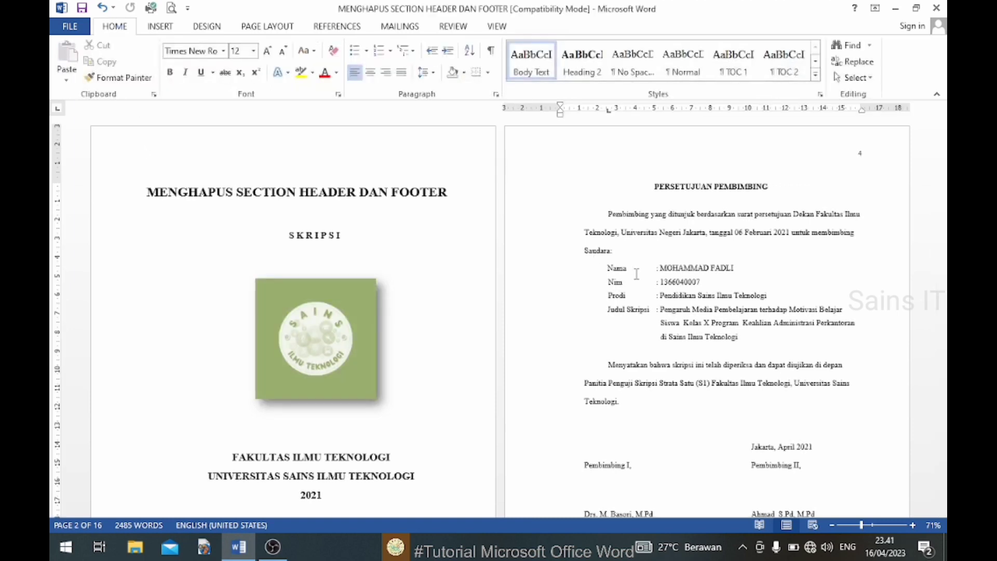